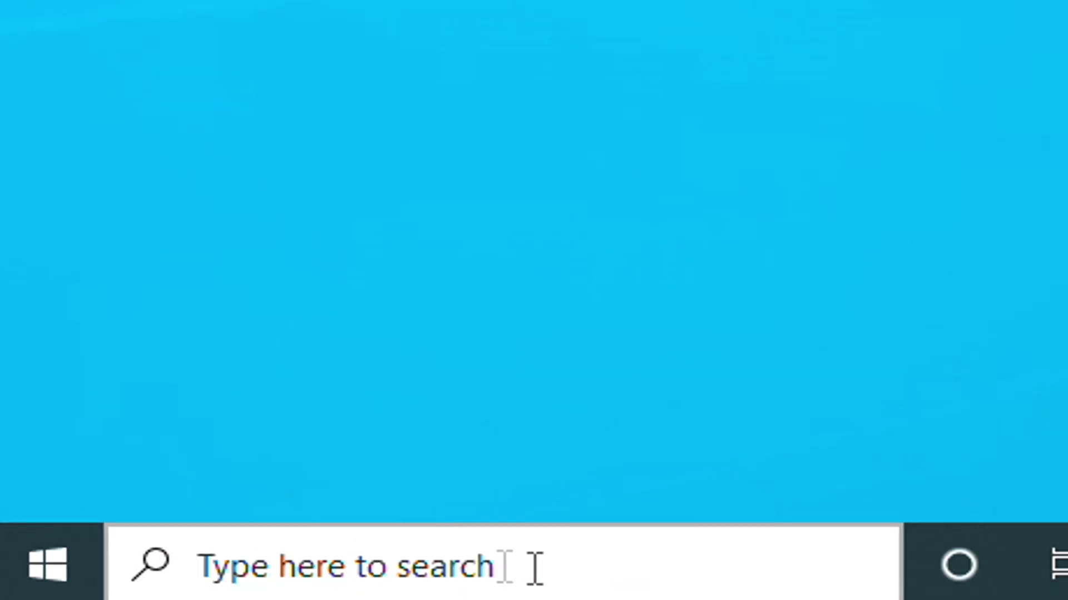
Search Windows for "pc" and open This PC
{"action": "left_click", "coordinate": [148, 590]}
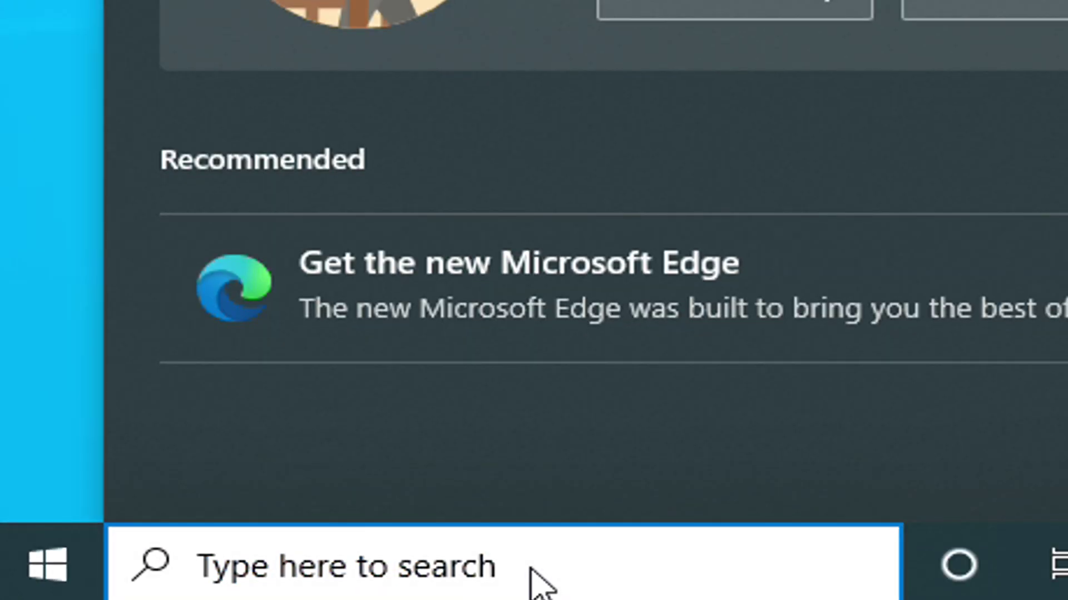
{"action": "type", "text": "pc"}
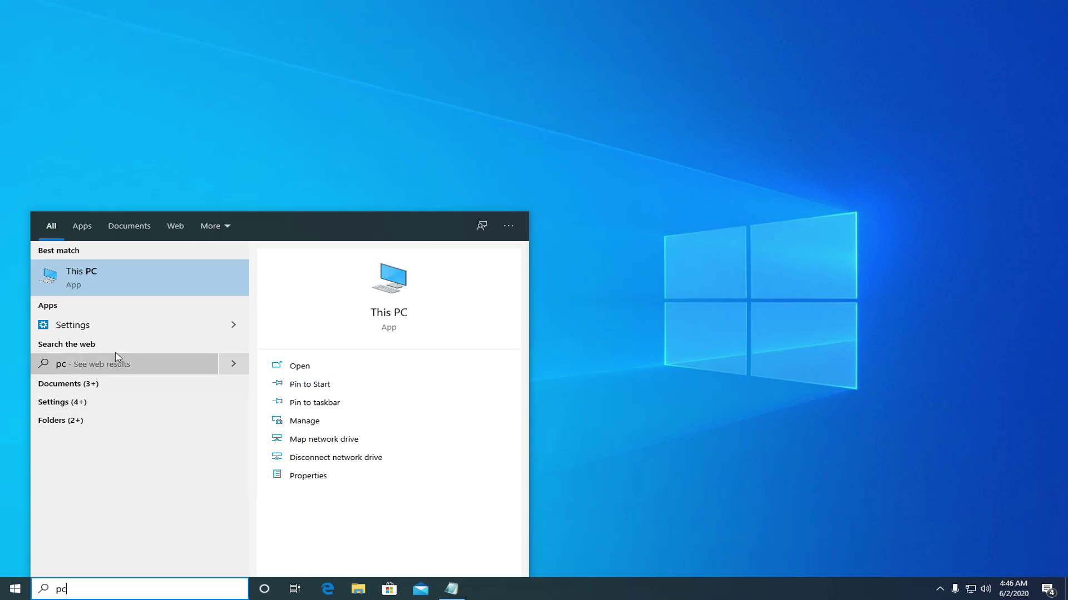
{"action": "left_click", "coordinate": [101, 284]}
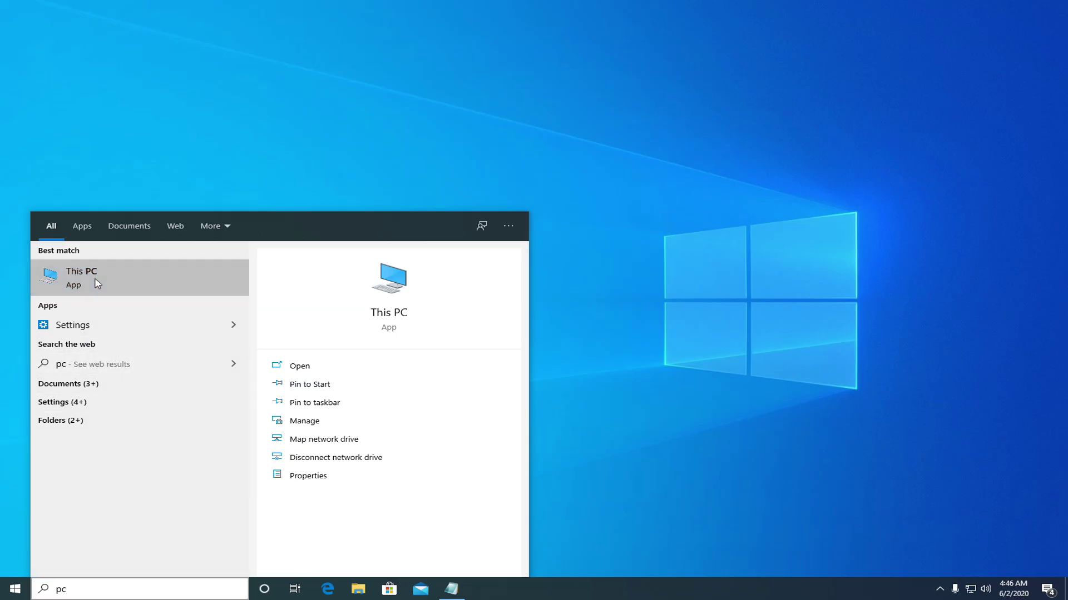
Open the properties of Local Disk (C:), minimize the This PC window and move the properties window clear
{"action": "left_click", "coordinate": [267, 217]}
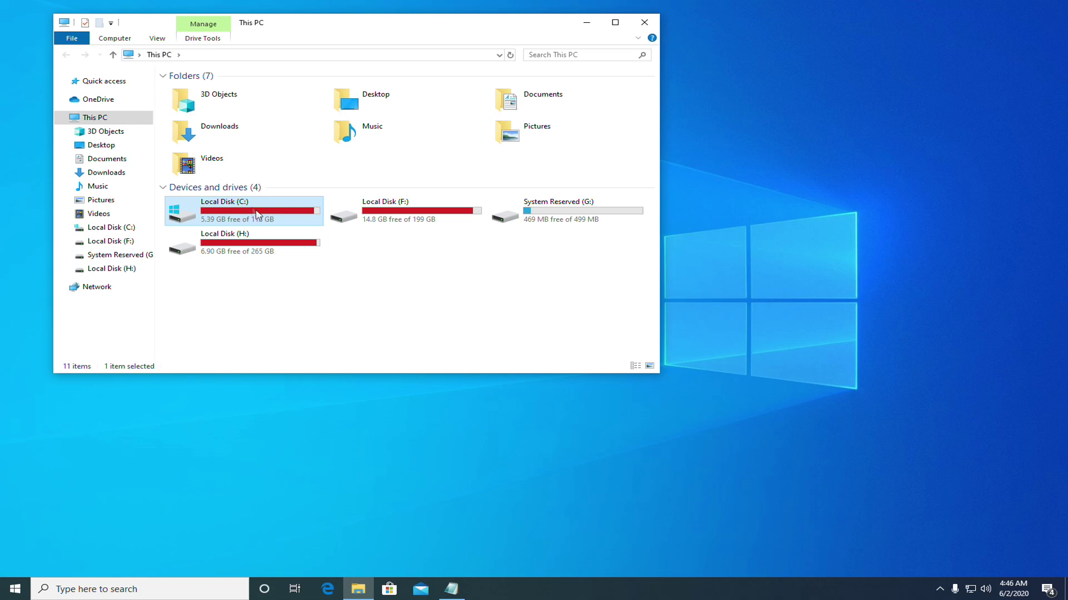
{"action": "right_click", "coordinate": [226, 210]}
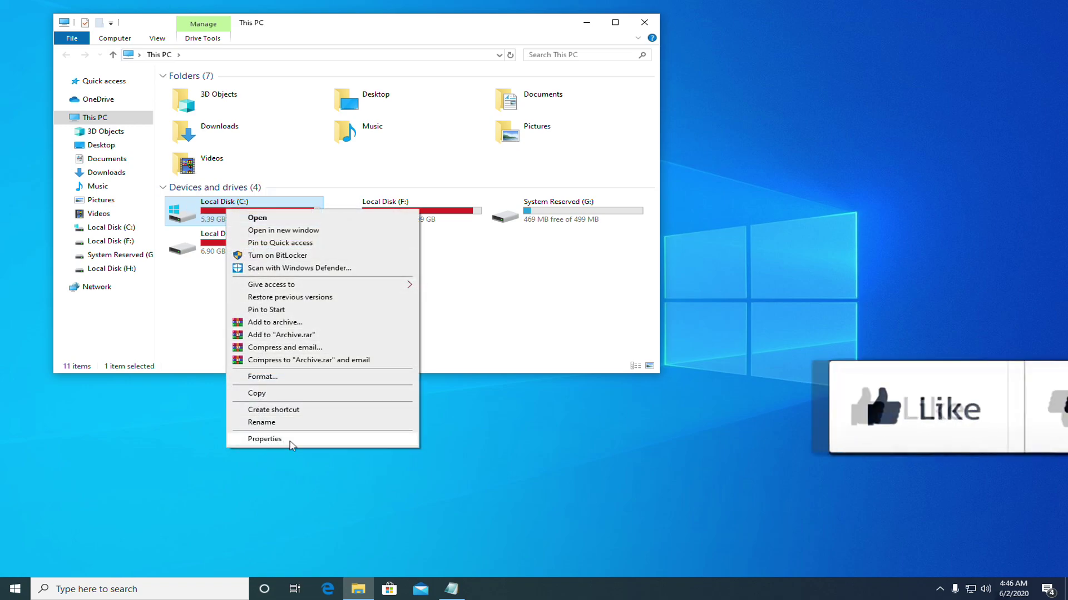
{"action": "left_click", "coordinate": [265, 440]}
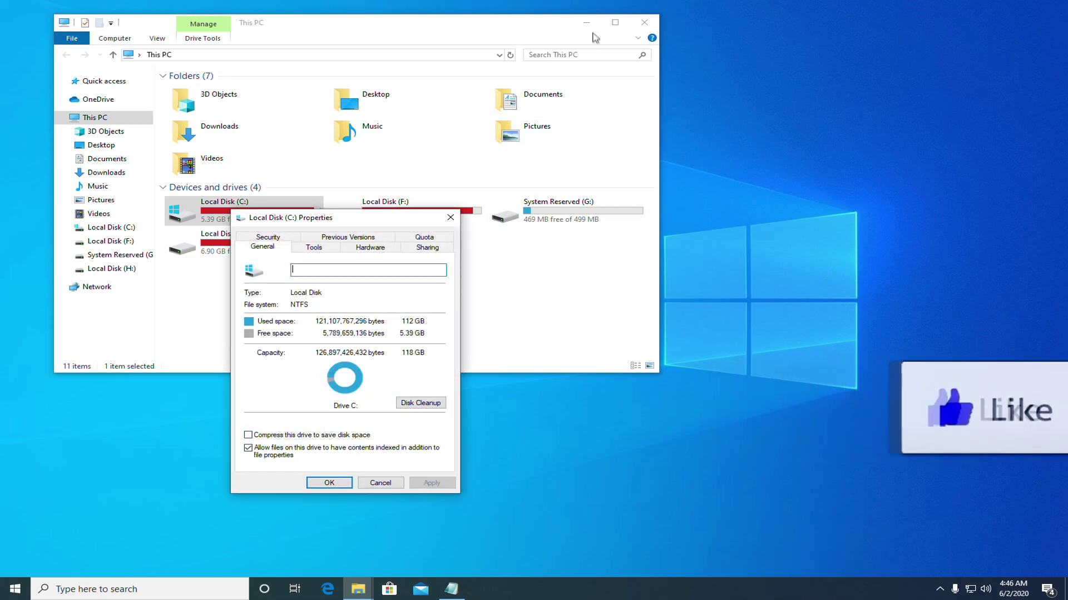
{"action": "left_click", "coordinate": [586, 23]}
{"action": "left_click_drag", "start_coordinate": [367, 217], "coordinate": [280, 25]}
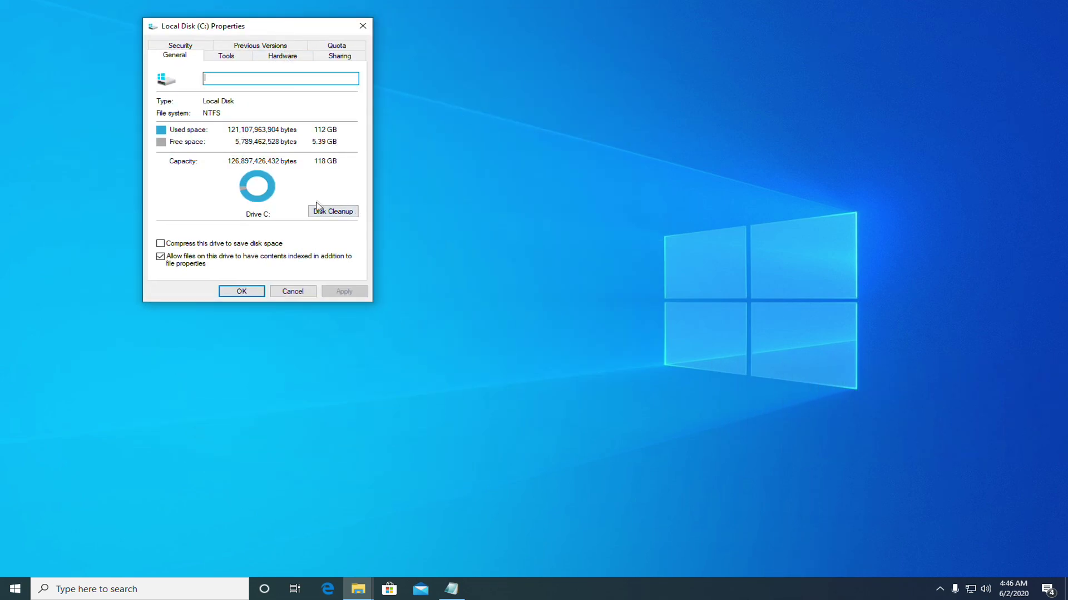
Use Disk Cleanup to permanently delete downloaded program files, temporary Internet files, Windows error reports, DirectX shader cache, Delivery Optimization files and Recycle Bin contents
{"action": "left_click", "coordinate": [330, 215]}
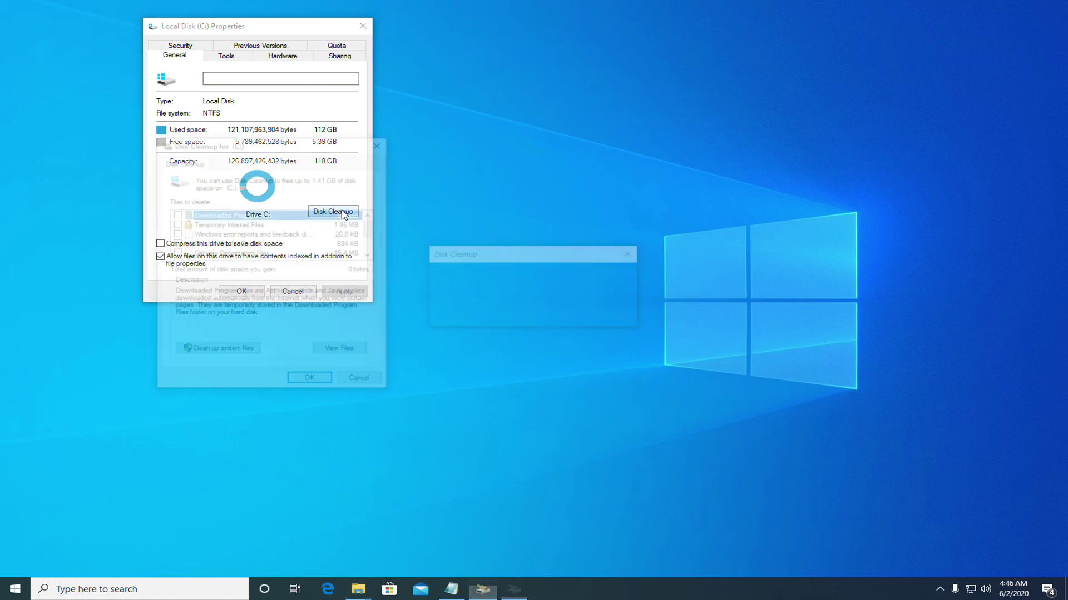
{"action": "left_click_drag", "start_coordinate": [305, 154], "coordinate": [377, 58]}
{"action": "mouse_move", "coordinate": [443, 132]}
{"action": "left_mouse_down"}
{"action": "mouse_move", "coordinate": [443, 150]}
{"action": "mouse_move", "coordinate": [443, 131]}
{"action": "left_mouse_up"}
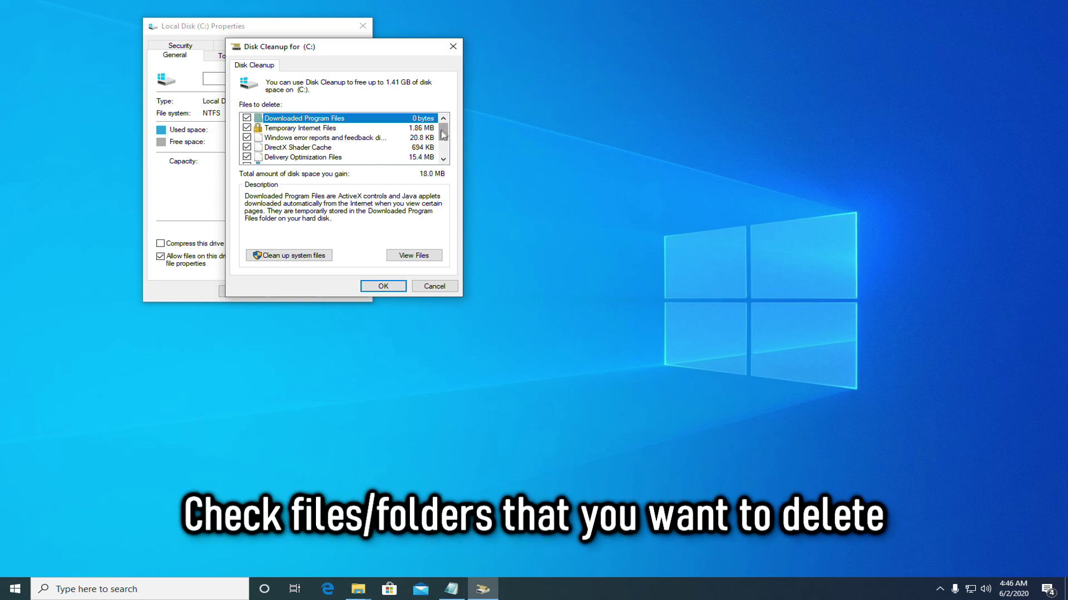
{"action": "left_click_drag", "start_coordinate": [443, 130], "coordinate": [443, 138]}
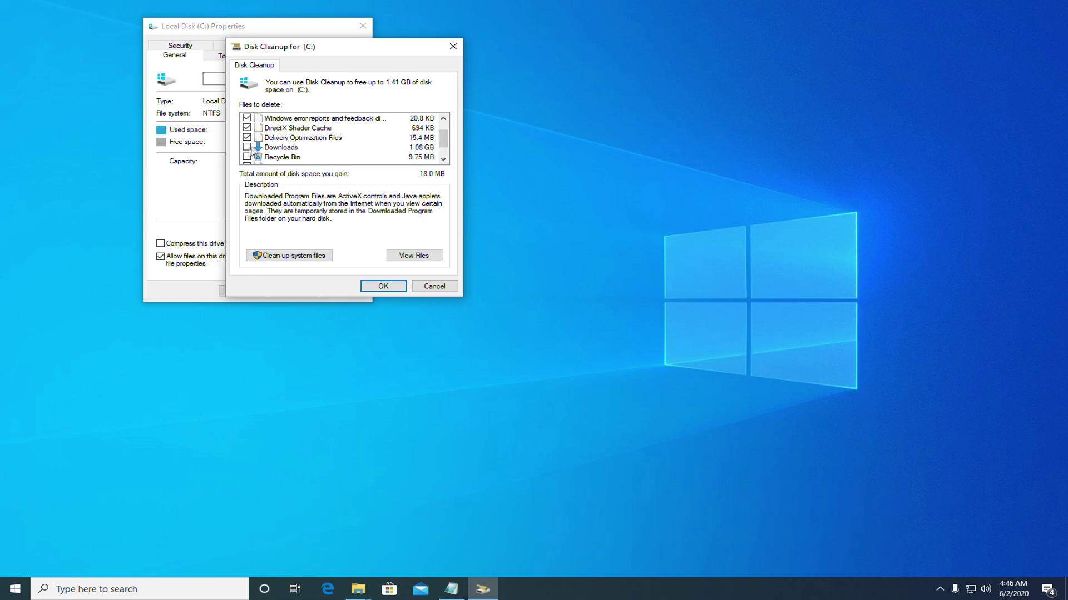
{"action": "left_click_drag", "start_coordinate": [441, 139], "coordinate": [446, 148]}
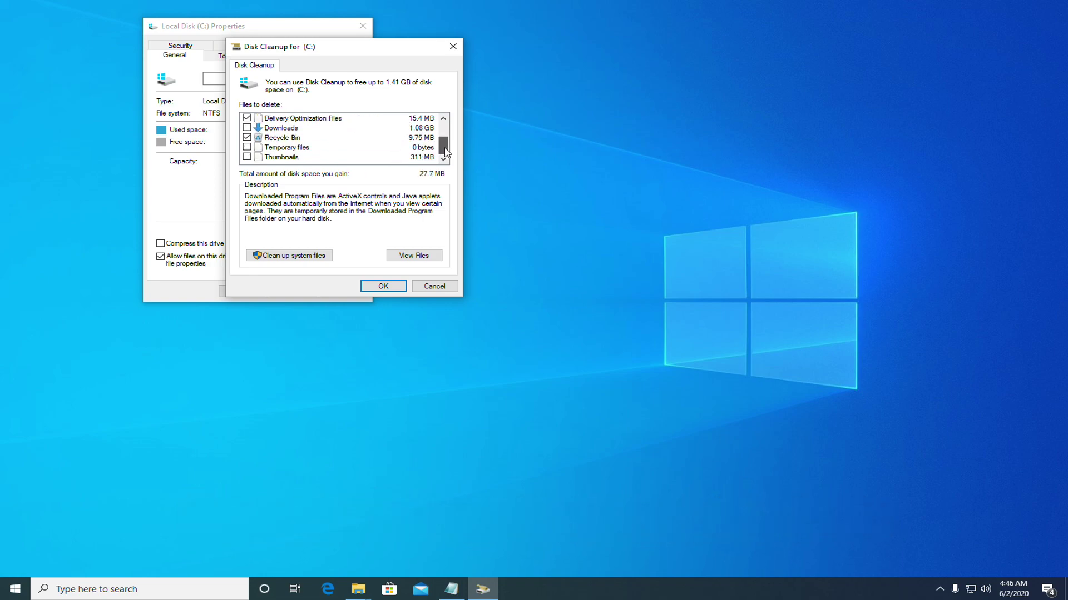
{"action": "left_click_drag", "start_coordinate": [443, 154], "coordinate": [444, 120]}
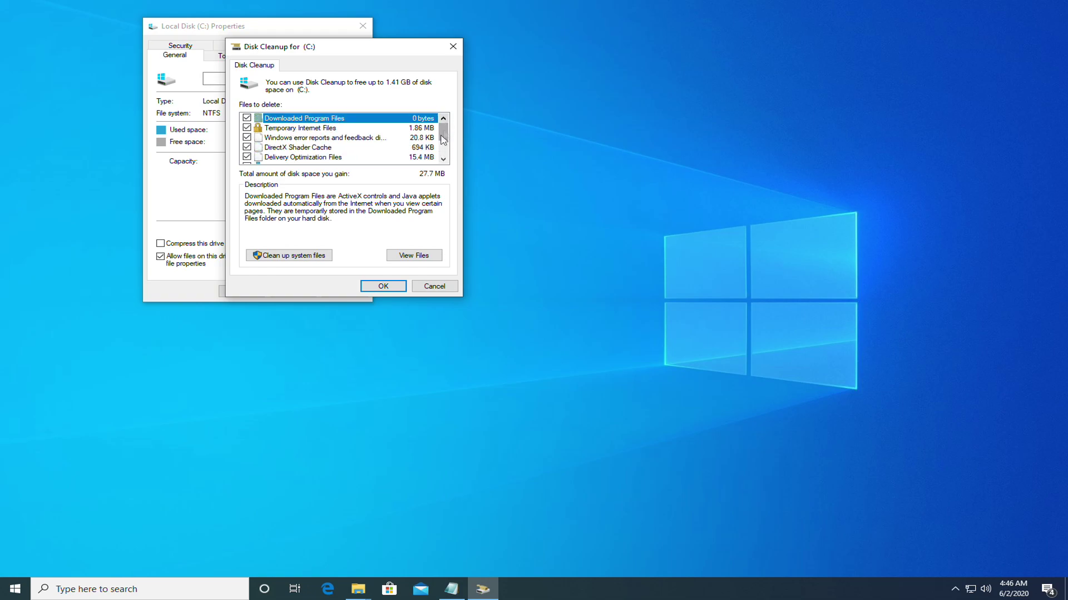
{"action": "left_click", "coordinate": [378, 289]}
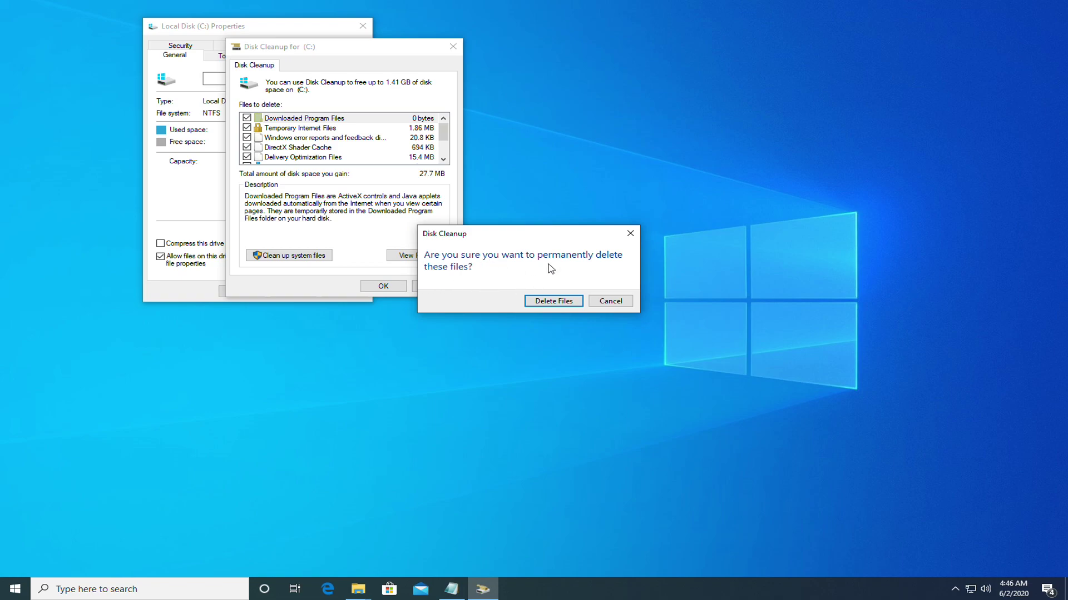
{"action": "left_click", "coordinate": [548, 301]}
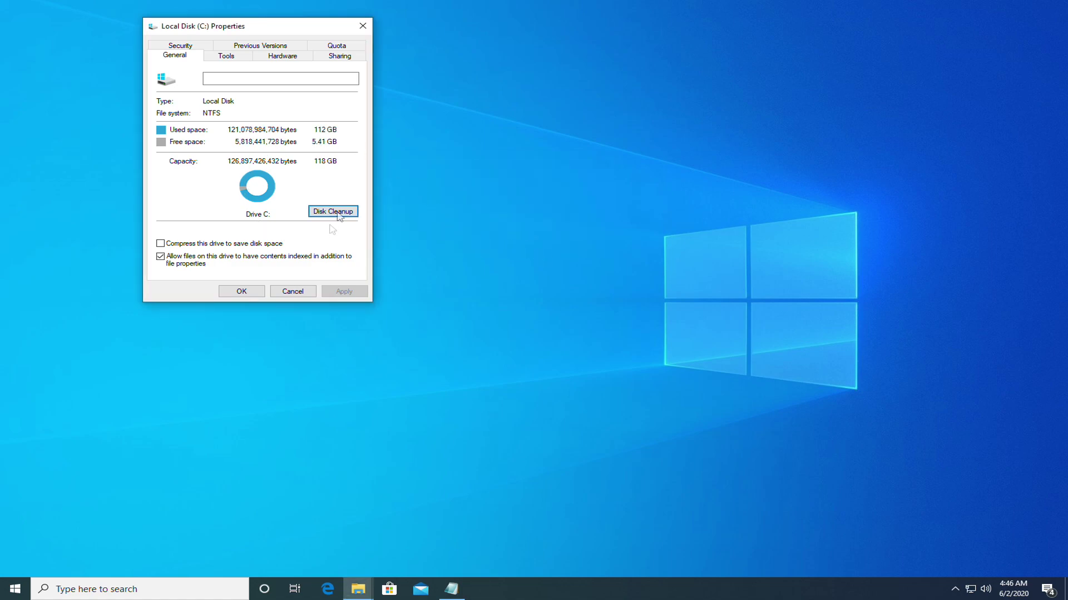
Run an error-checking scan on drive C: and close the scan result
{"action": "left_click_drag", "start_coordinate": [296, 31], "coordinate": [277, 29]}
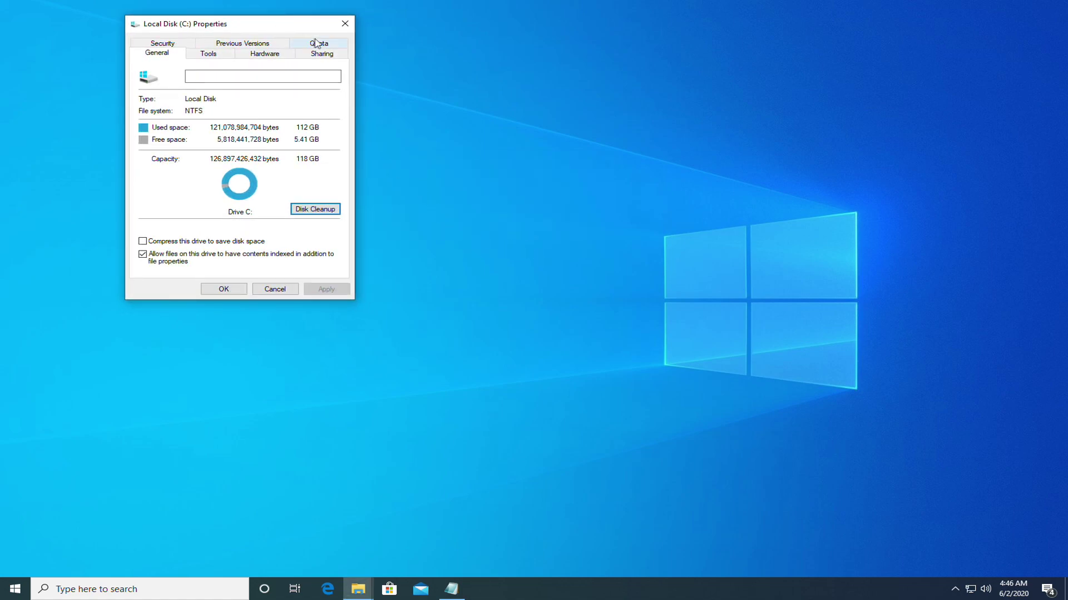
{"action": "left_click", "coordinate": [212, 55]}
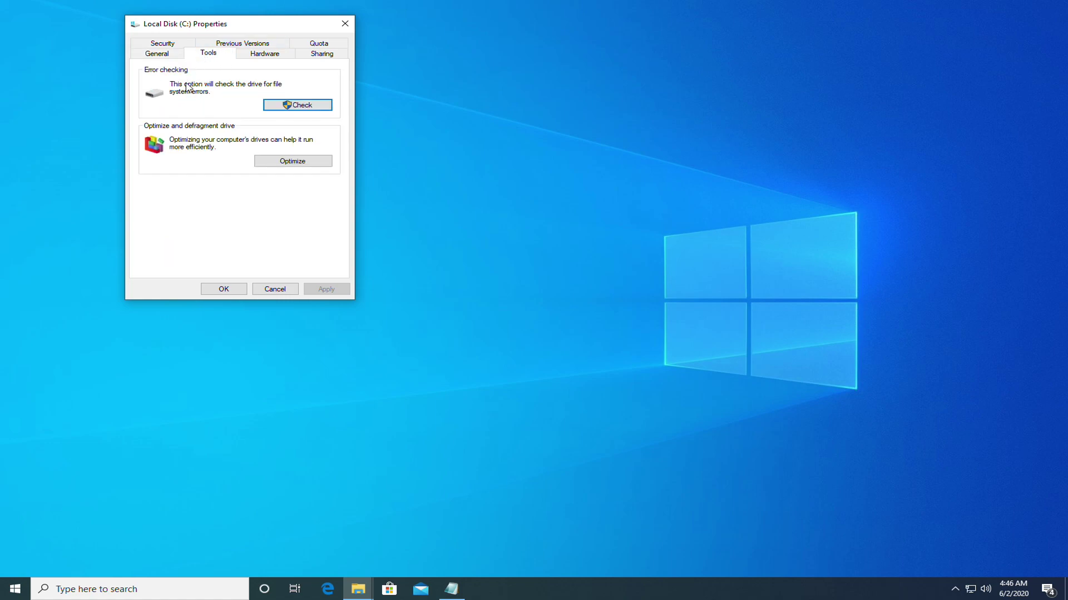
{"action": "left_click", "coordinate": [304, 111]}
{"action": "left_click_drag", "start_coordinate": [490, 216], "coordinate": [483, 80]}
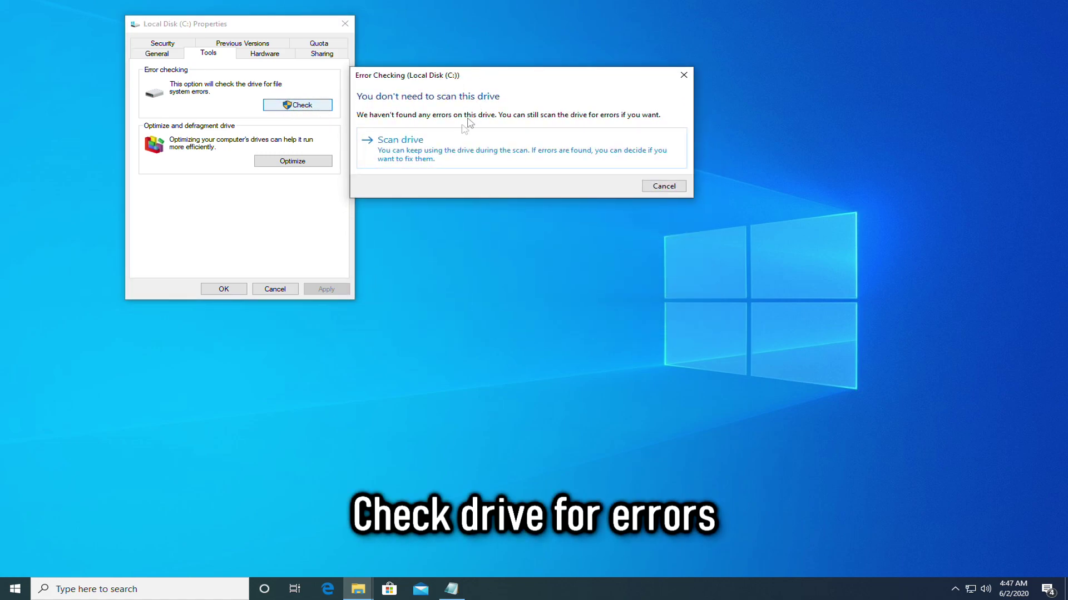
{"action": "left_click", "coordinate": [414, 151]}
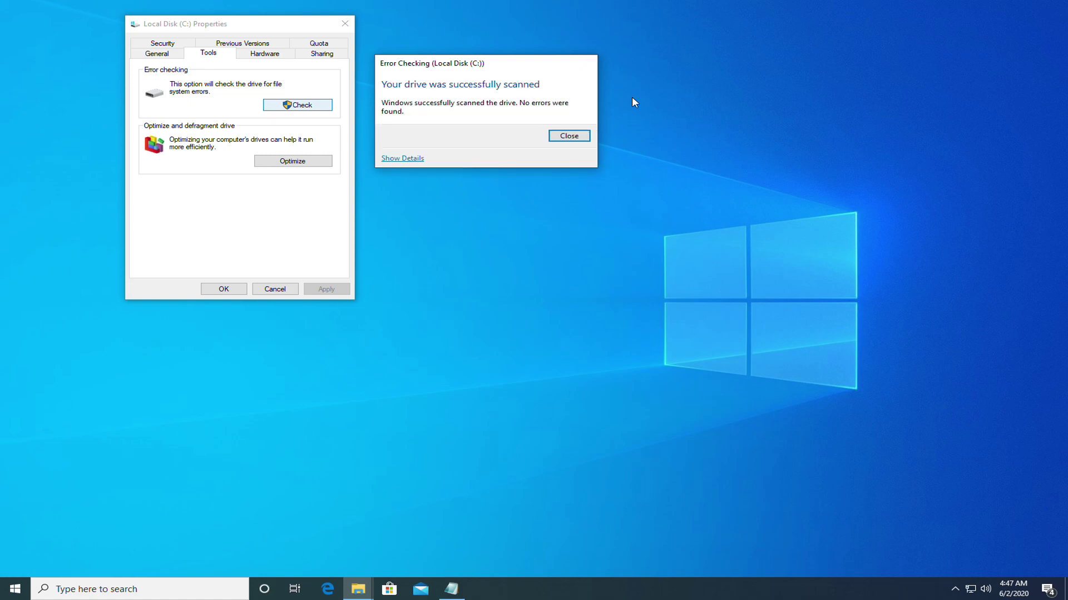
{"action": "left_click", "coordinate": [568, 136]}
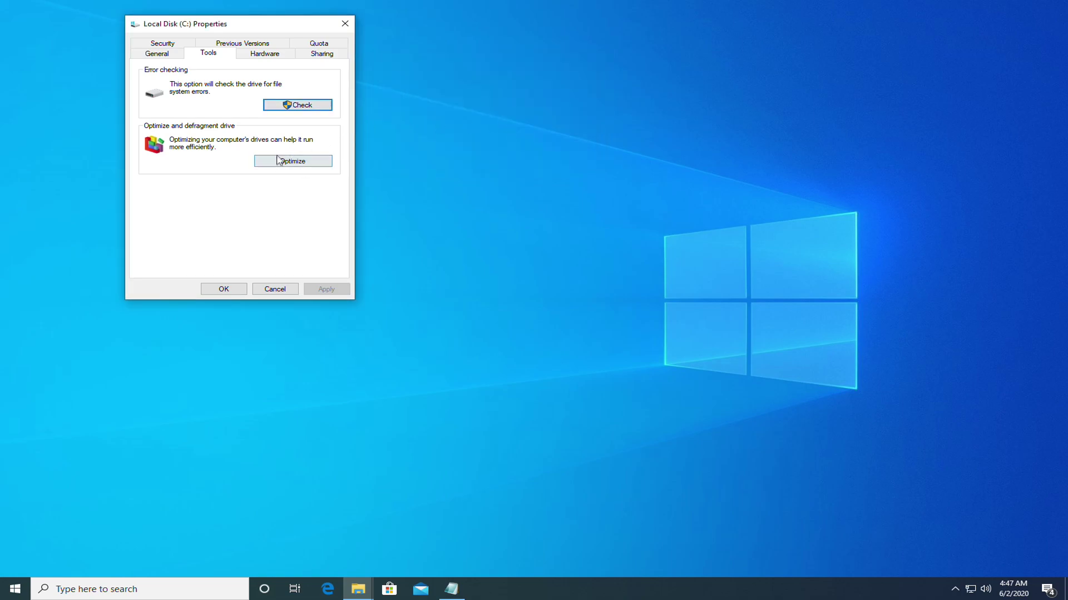
Open Optimize Drives and compare the media type and status of drives F: and C:, leaving C: selected
{"action": "left_click", "coordinate": [293, 161]}
{"action": "left_click_drag", "start_coordinate": [427, 168], "coordinate": [499, 32]}
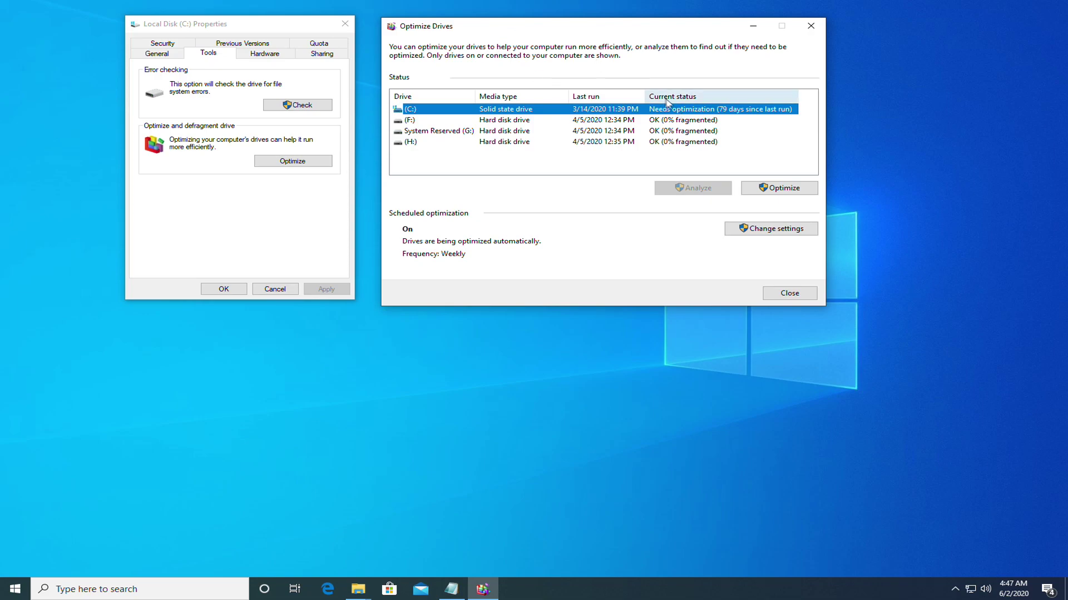
{"action": "left_click", "coordinate": [505, 121]}
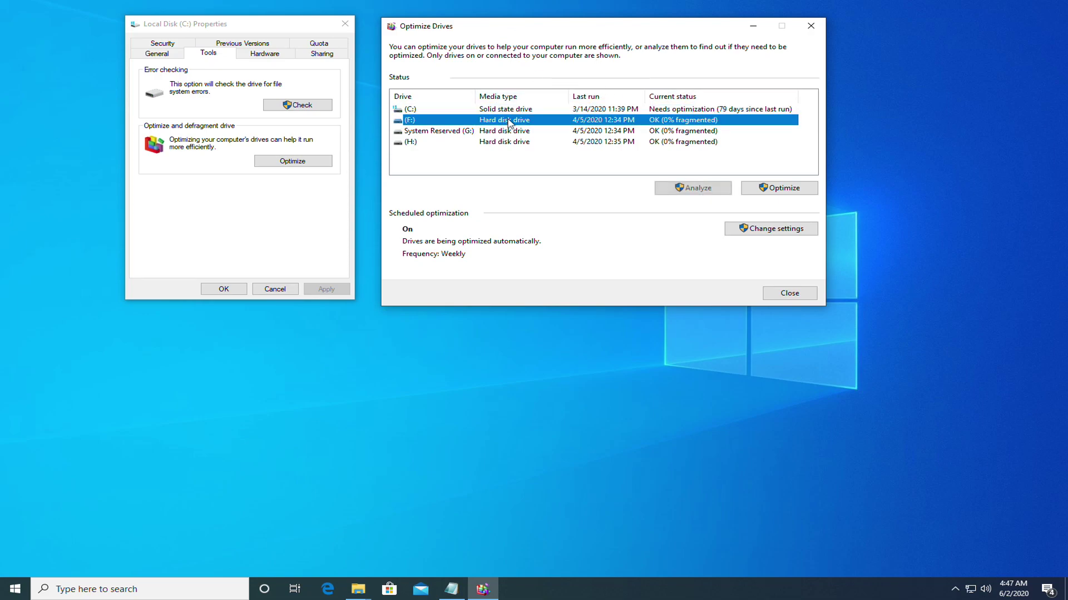
{"action": "left_click", "coordinate": [489, 107]}
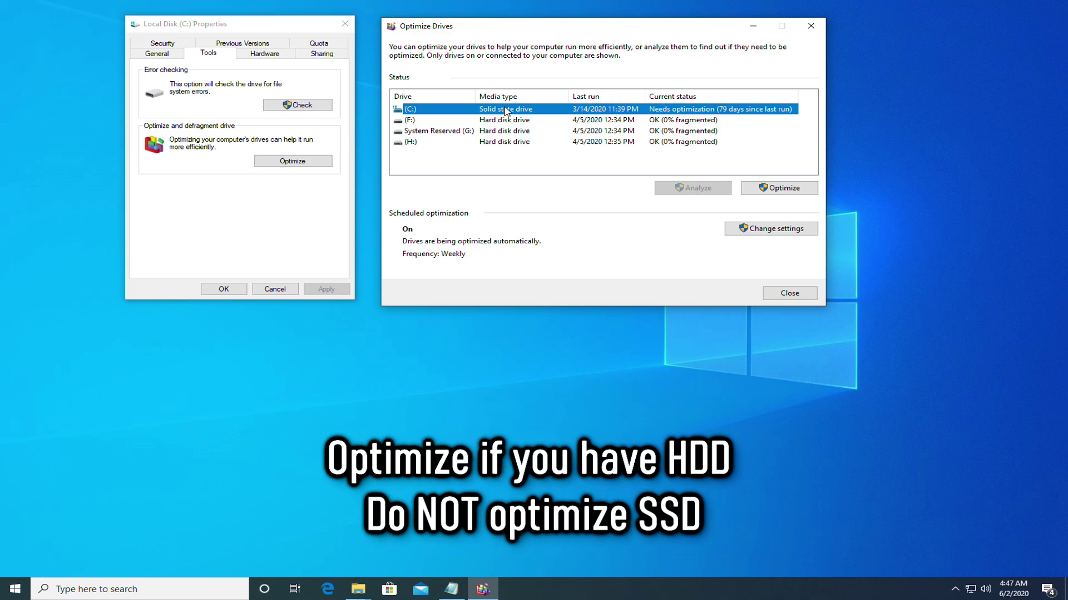
{"action": "left_click_drag", "start_coordinate": [541, 28], "coordinate": [532, 22]}
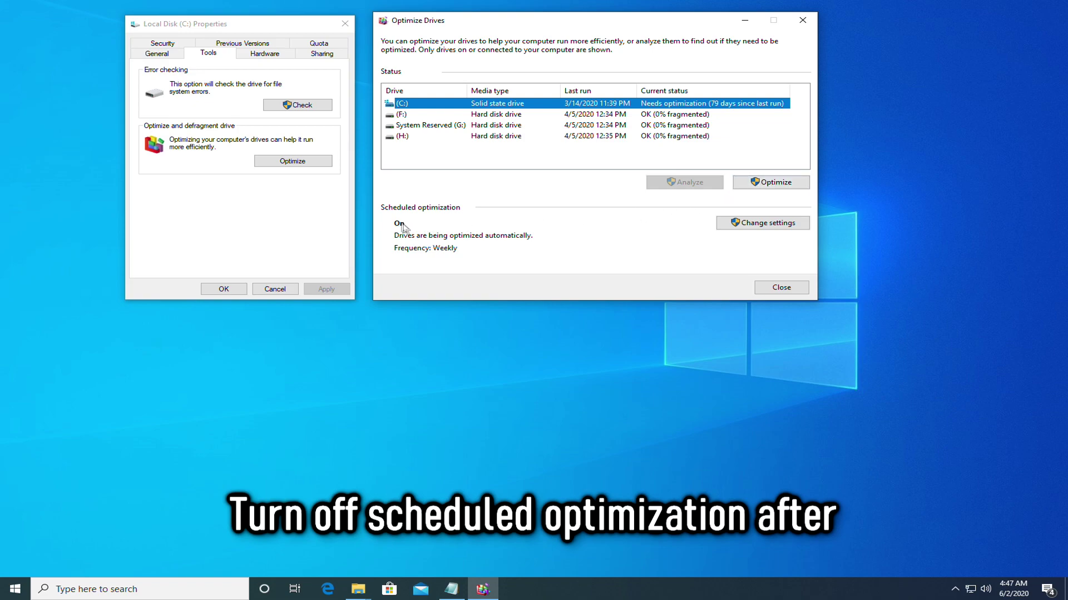
Turn off the scheduled drive optimization, and close Optimize Drives and the drive's properties
{"action": "left_click", "coordinate": [760, 223]}
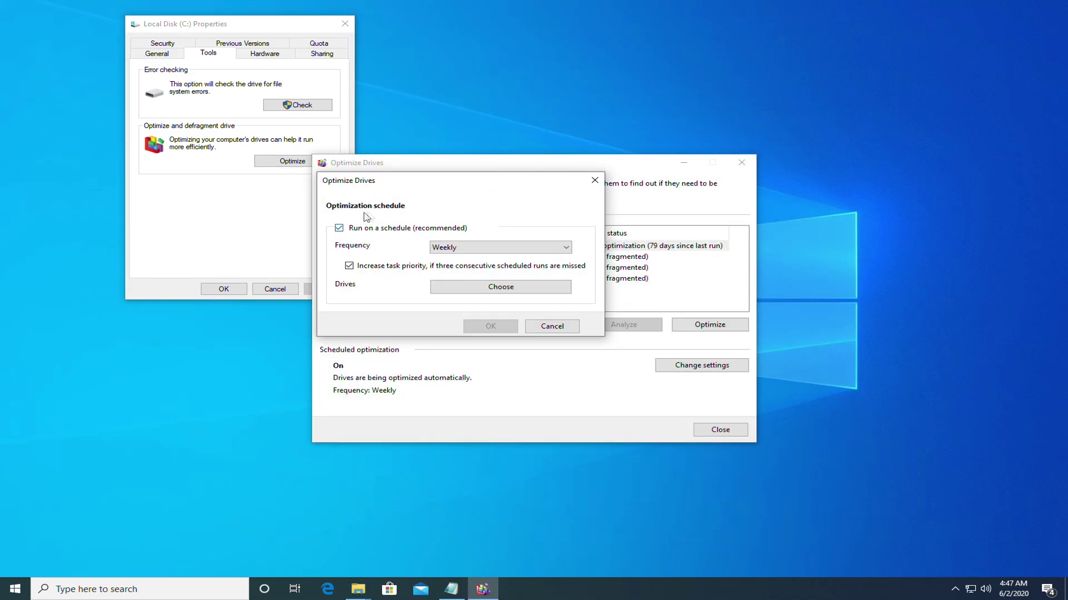
{"action": "left_click", "coordinate": [339, 229]}
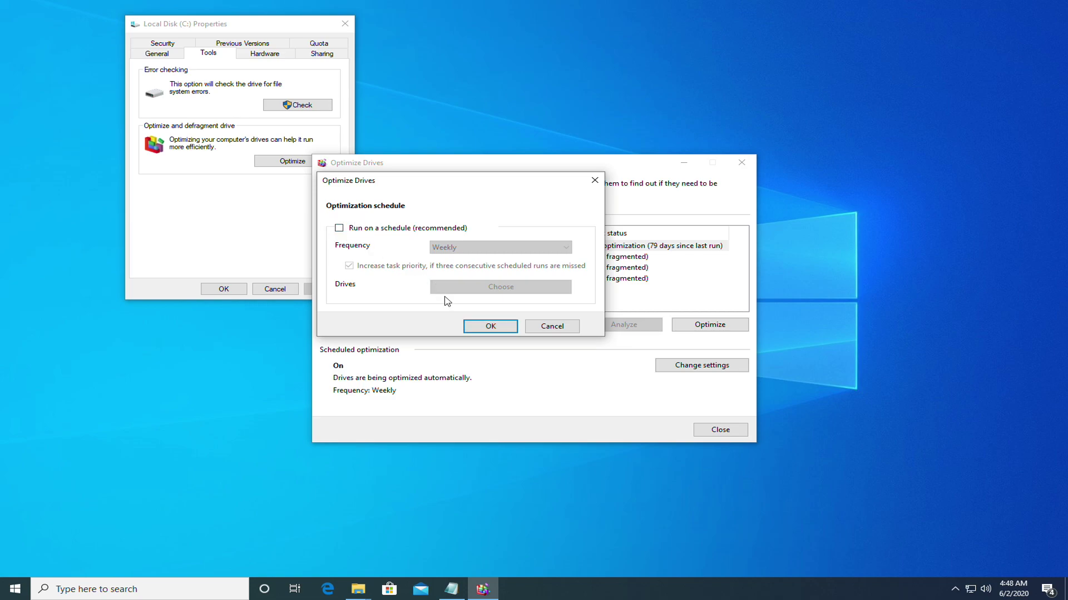
{"action": "left_click", "coordinate": [490, 328]}
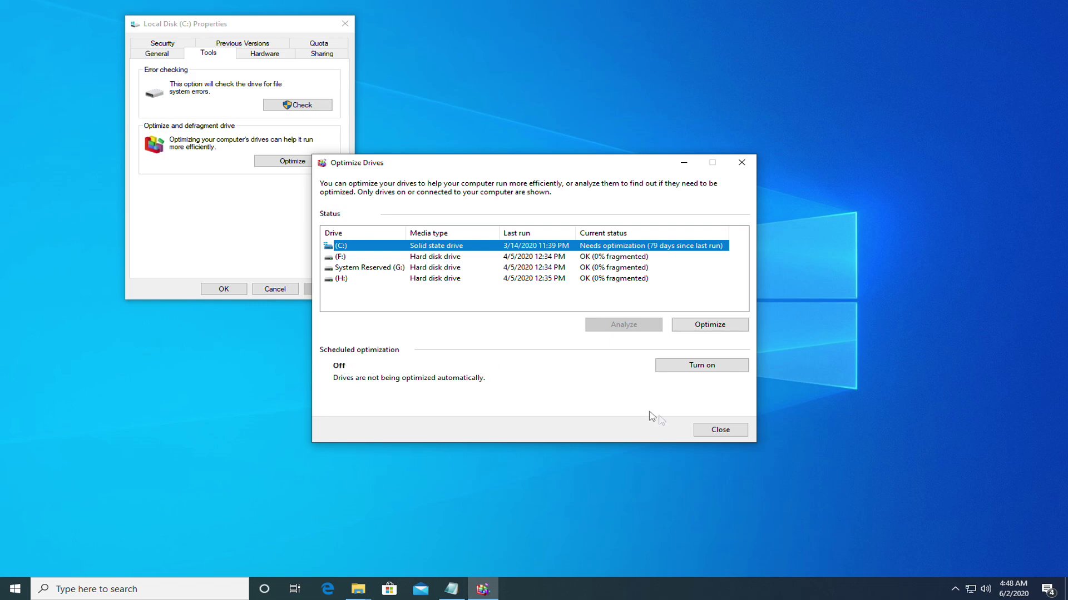
{"action": "left_click", "coordinate": [719, 431]}
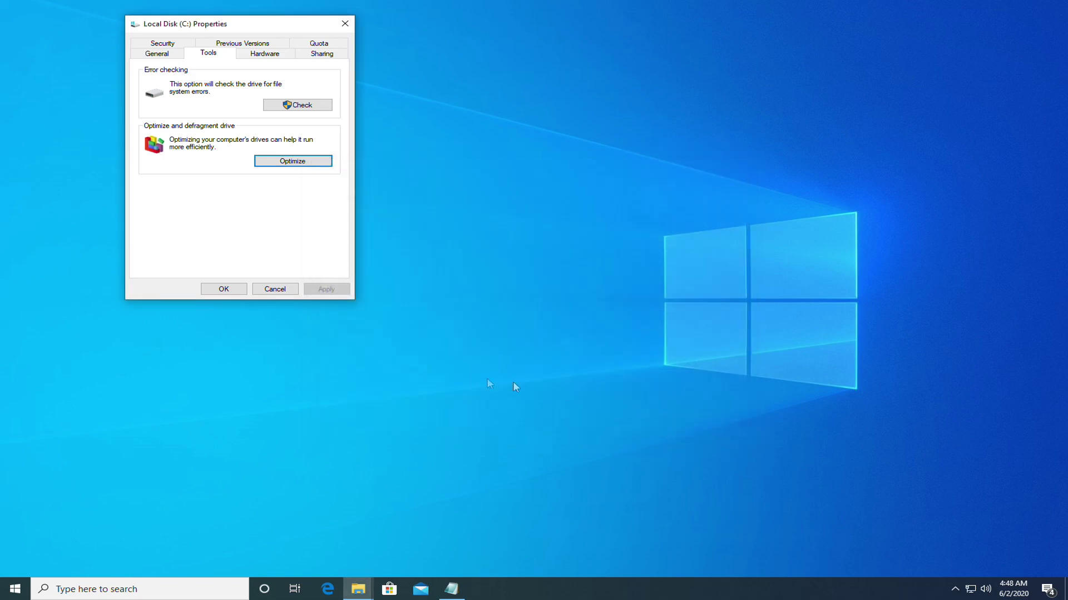
{"action": "left_click", "coordinate": [223, 290]}
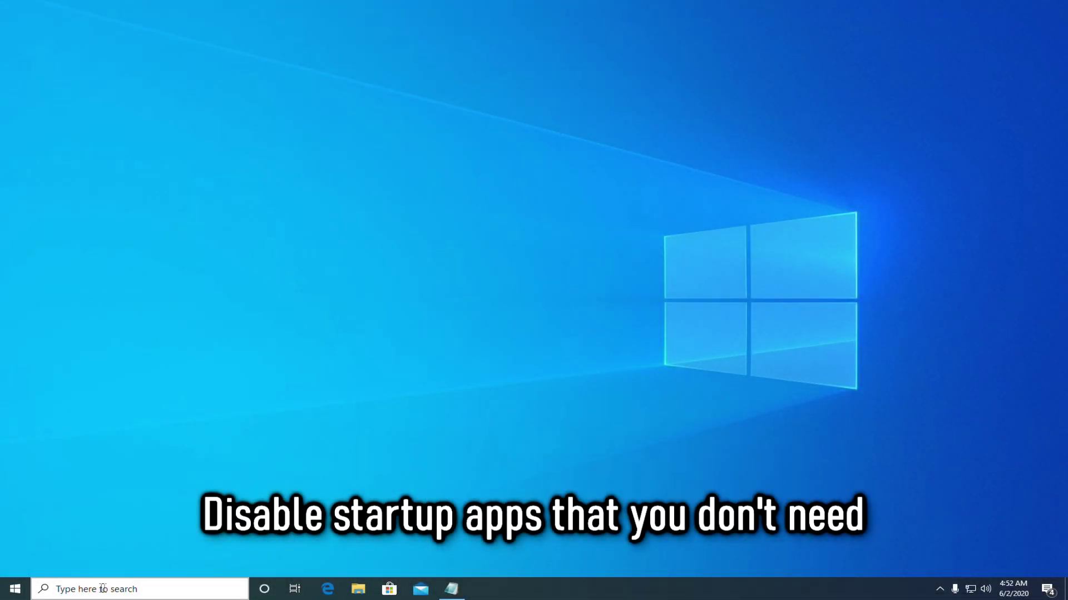
Search Windows for "startup" and open the Startup Apps settings
{"action": "left_click", "coordinate": [164, 590]}
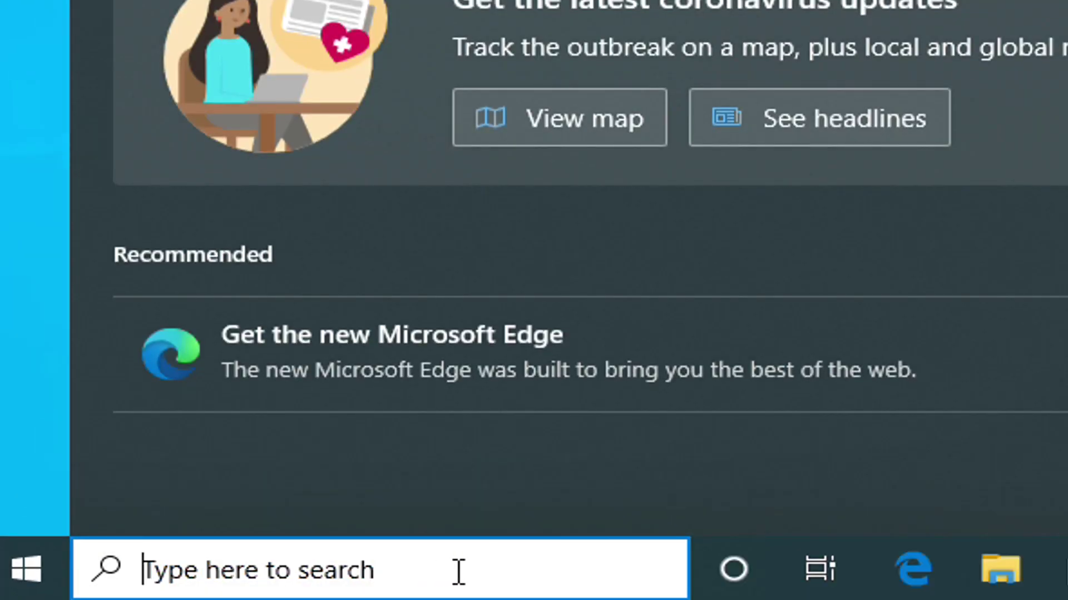
{"action": "type", "text": "startu"}
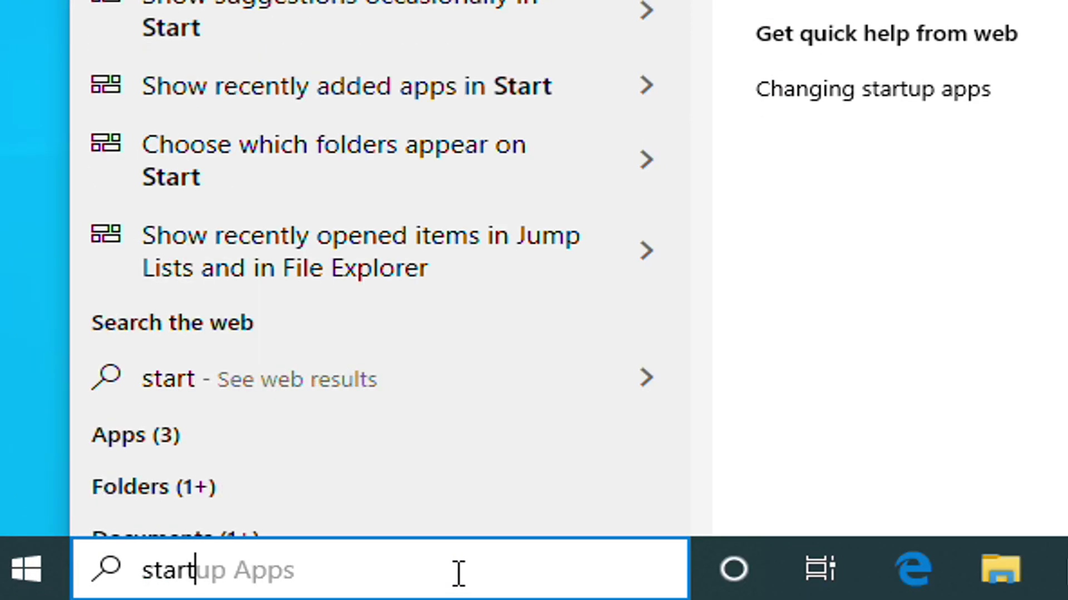
{"action": "type", "text": "p"}
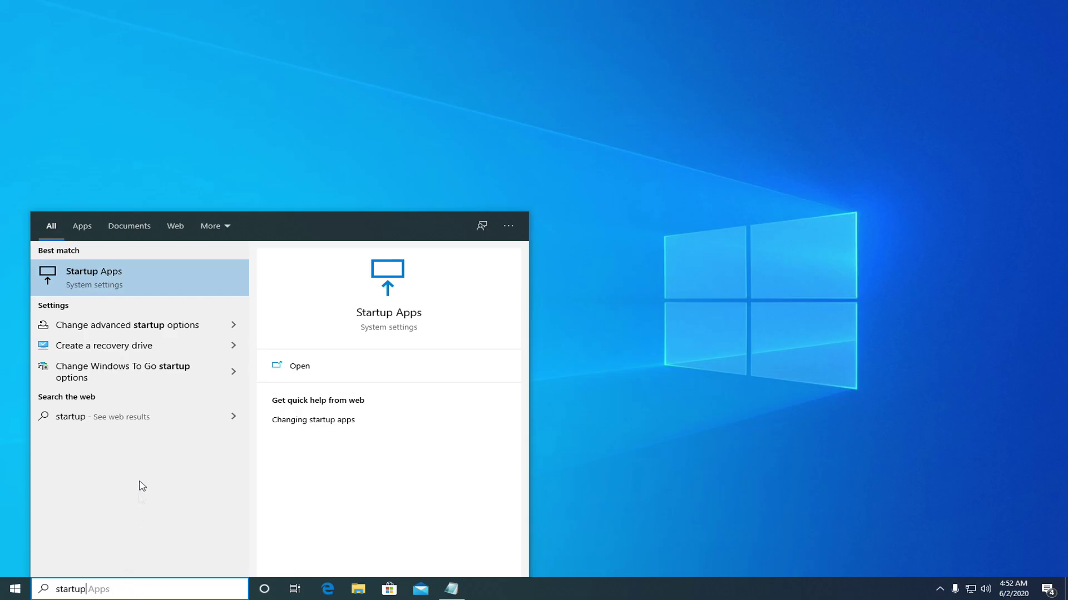
{"action": "left_click", "coordinate": [67, 273]}
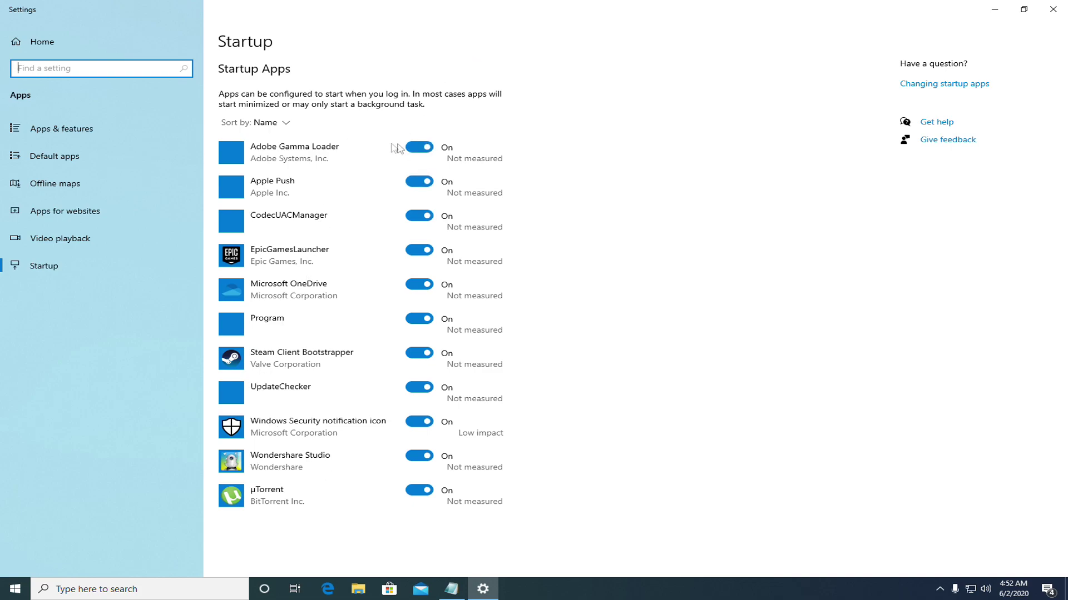
Turn off every listed startup app, from Adobe Gamma Loader through µTorrent, and close Settings
{"action": "left_click", "coordinate": [419, 147]}
{"action": "left_click", "coordinate": [419, 182]}
{"action": "left_click", "coordinate": [418, 216]}
{"action": "left_click", "coordinate": [422, 251]}
{"action": "left_click", "coordinate": [419, 284]}
{"action": "left_click", "coordinate": [419, 318]}
{"action": "left_click", "coordinate": [418, 353]}
{"action": "left_click", "coordinate": [419, 388]}
{"action": "left_click", "coordinate": [419, 421]}
{"action": "left_click", "coordinate": [418, 456]}
{"action": "left_click", "coordinate": [419, 488]}
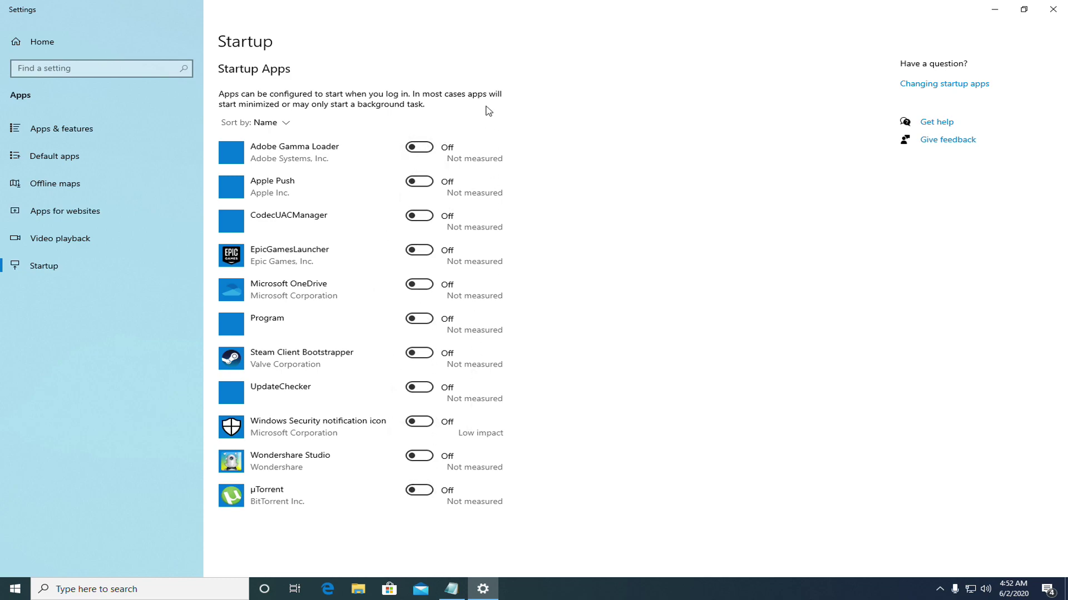
{"action": "left_click", "coordinate": [1053, 8]}
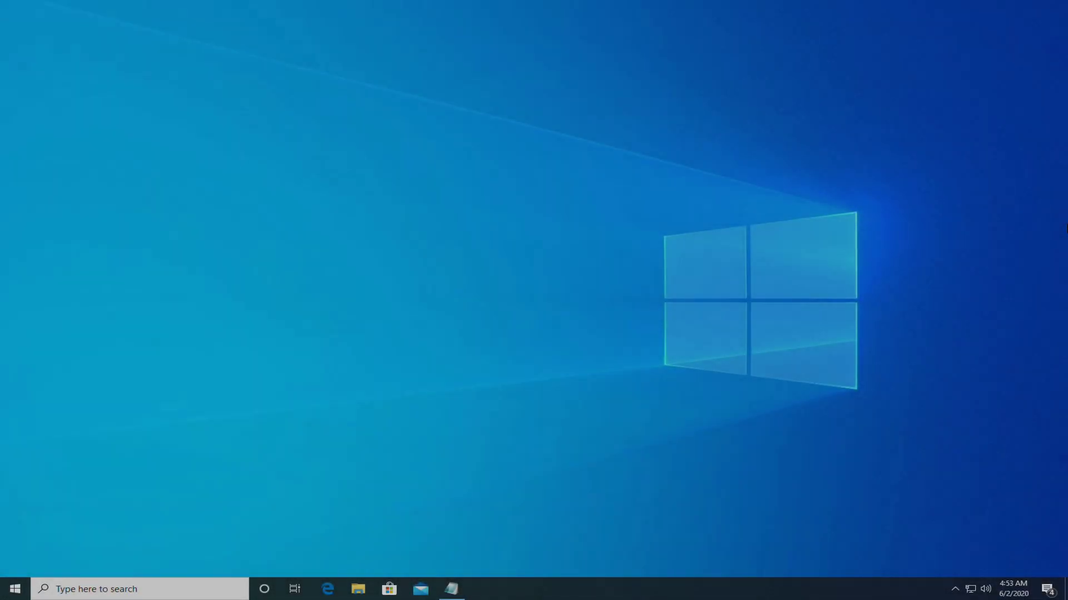
Run msconfig to open System Configuration, and move its window away from the middle of the desktop
{"action": "key", "text": "super+r"}
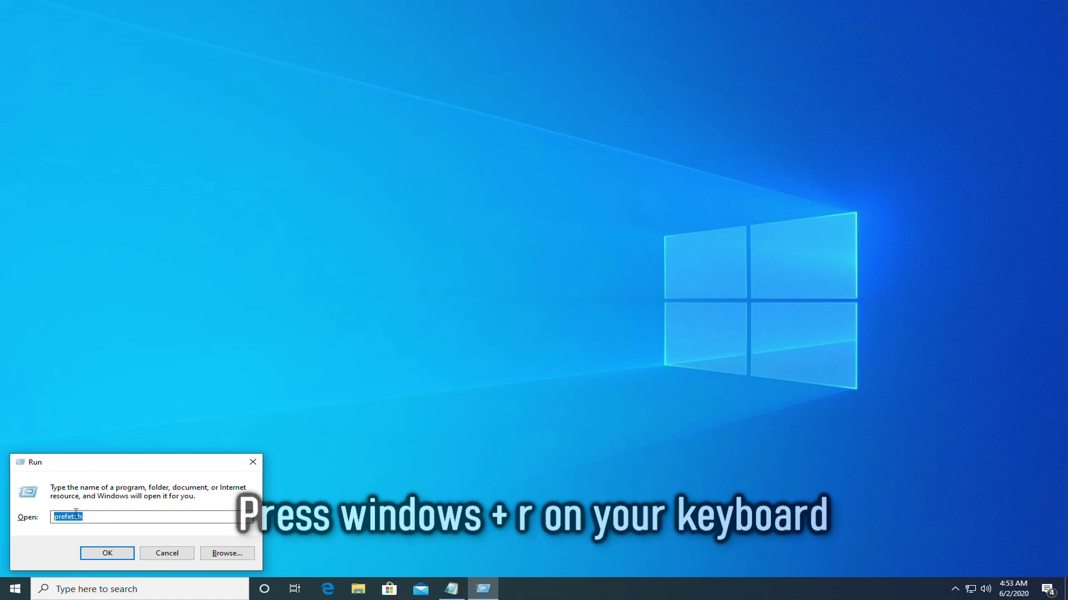
{"action": "key", "text": "BackSpace"}
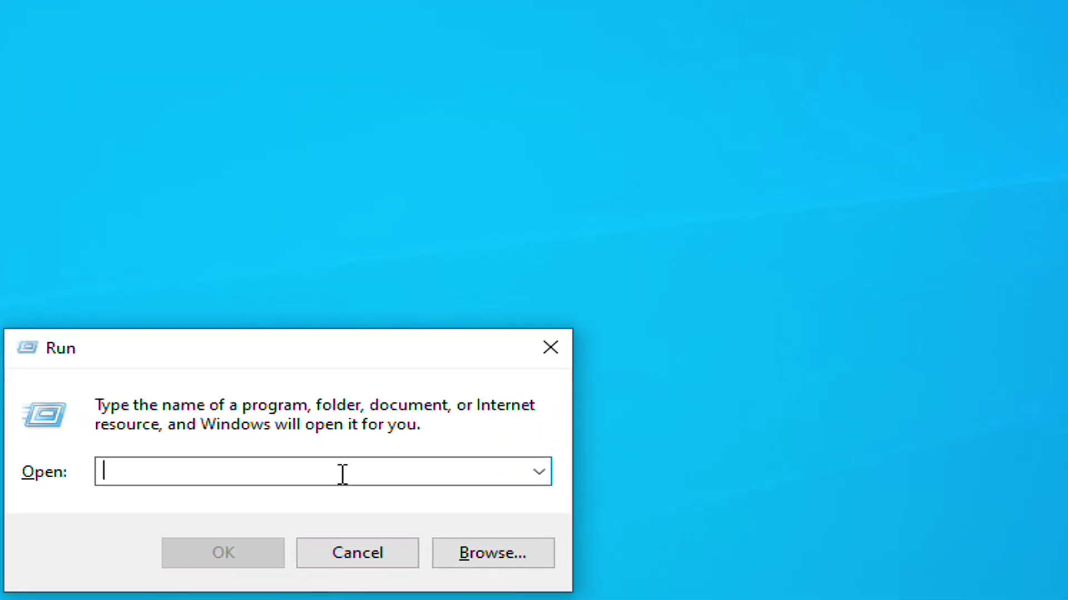
{"action": "type", "text": "msconf"}
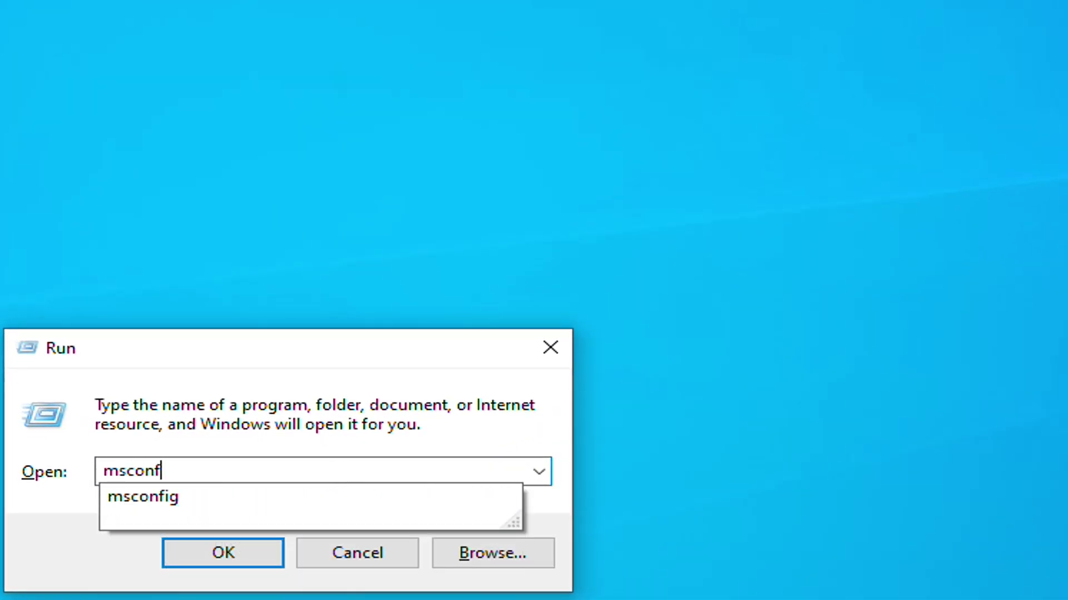
{"action": "type", "text": "ig"}
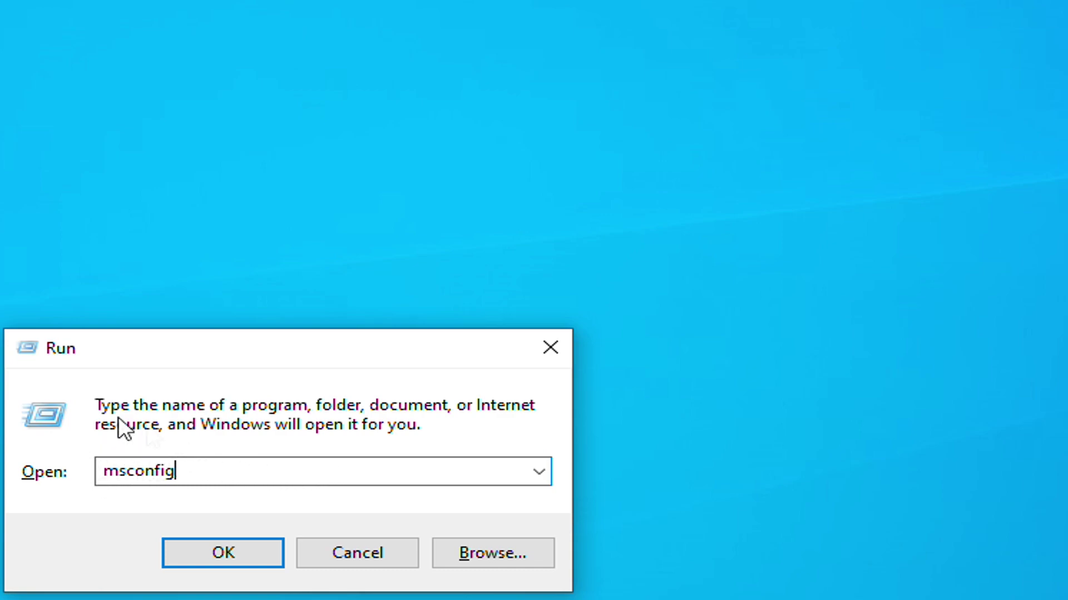
{"action": "left_click", "coordinate": [226, 553]}
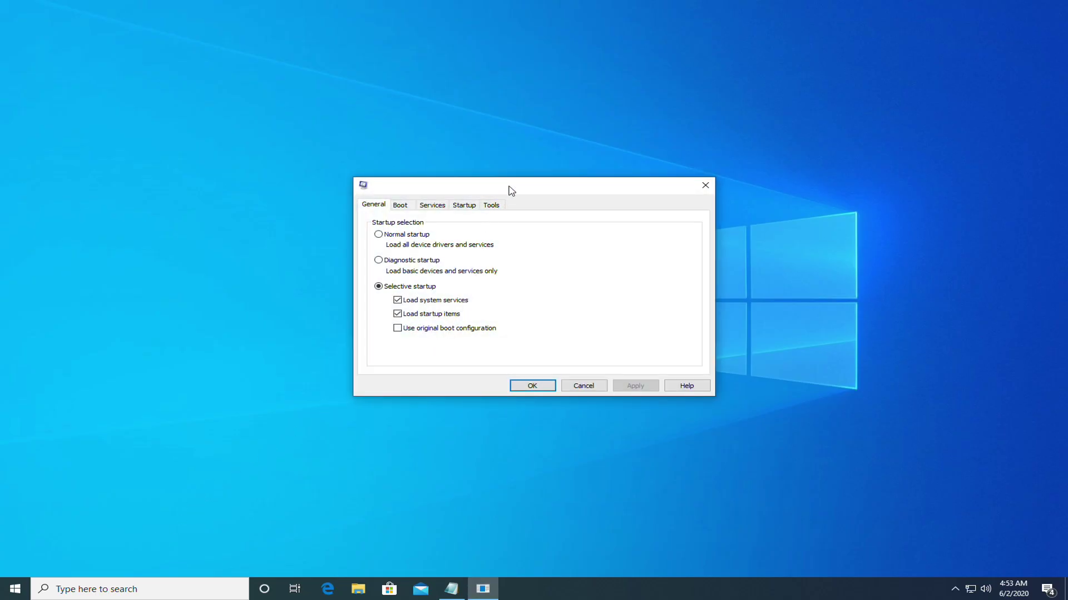
{"action": "left_click_drag", "start_coordinate": [507, 189], "coordinate": [308, 43]}
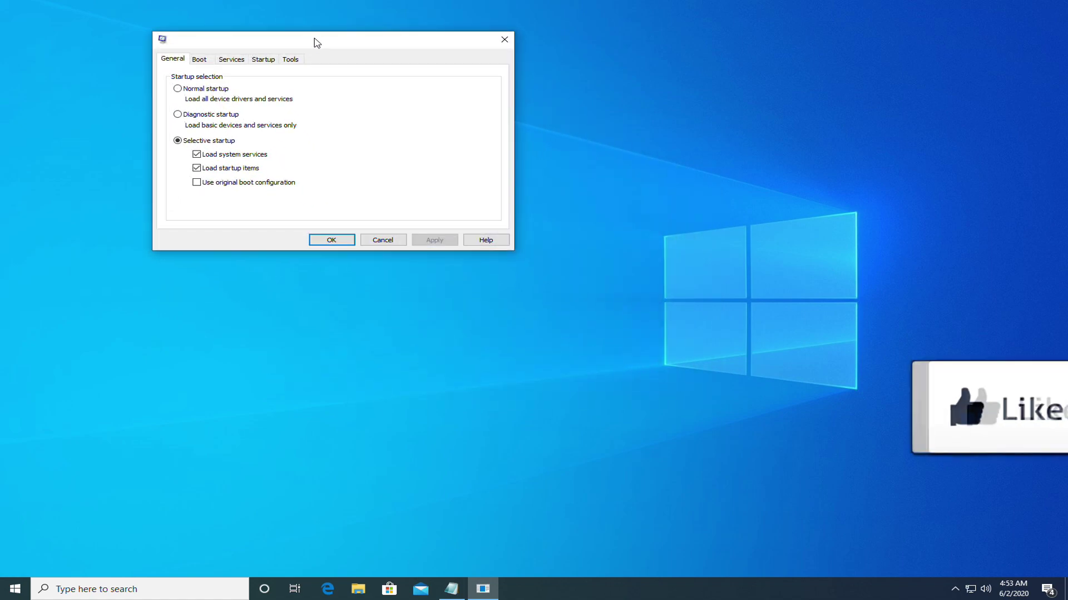
Hide all Microsoft services, disable all remaining services, apply the change, and dismiss the restart prompt without restarting
{"action": "left_click", "coordinate": [237, 61]}
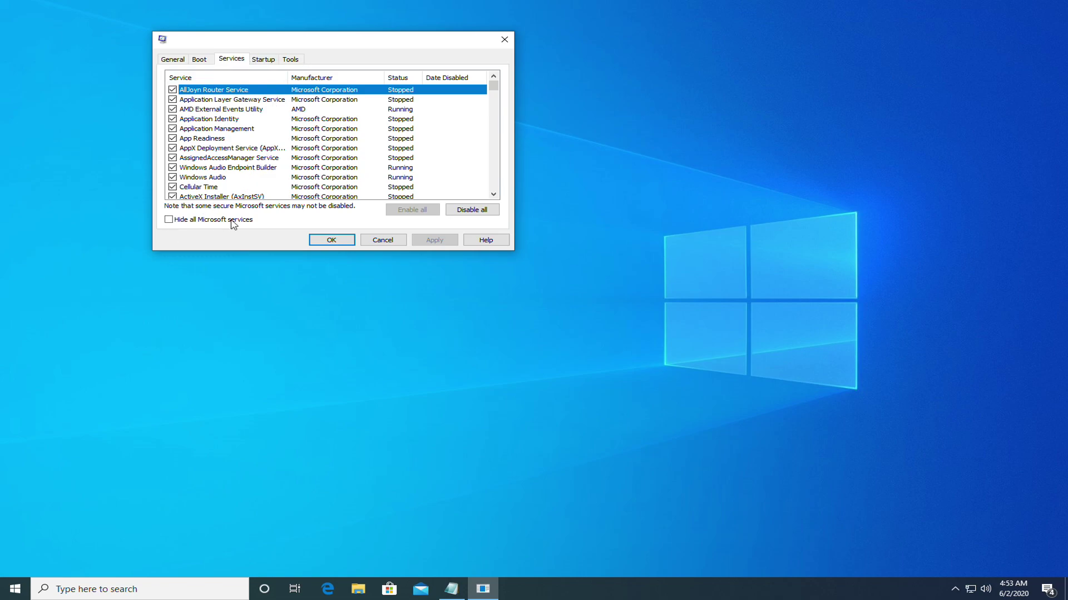
{"action": "left_click", "coordinate": [177, 220]}
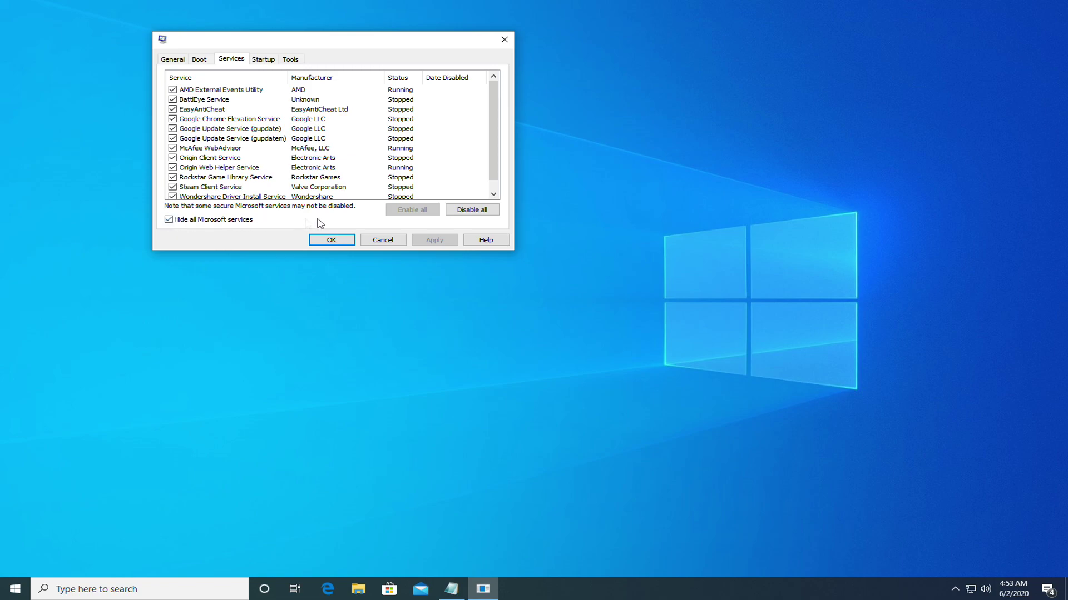
{"action": "left_click", "coordinate": [470, 212]}
{"action": "left_click", "coordinate": [493, 194]}
{"action": "left_click_drag", "start_coordinate": [493, 153], "coordinate": [492, 143]}
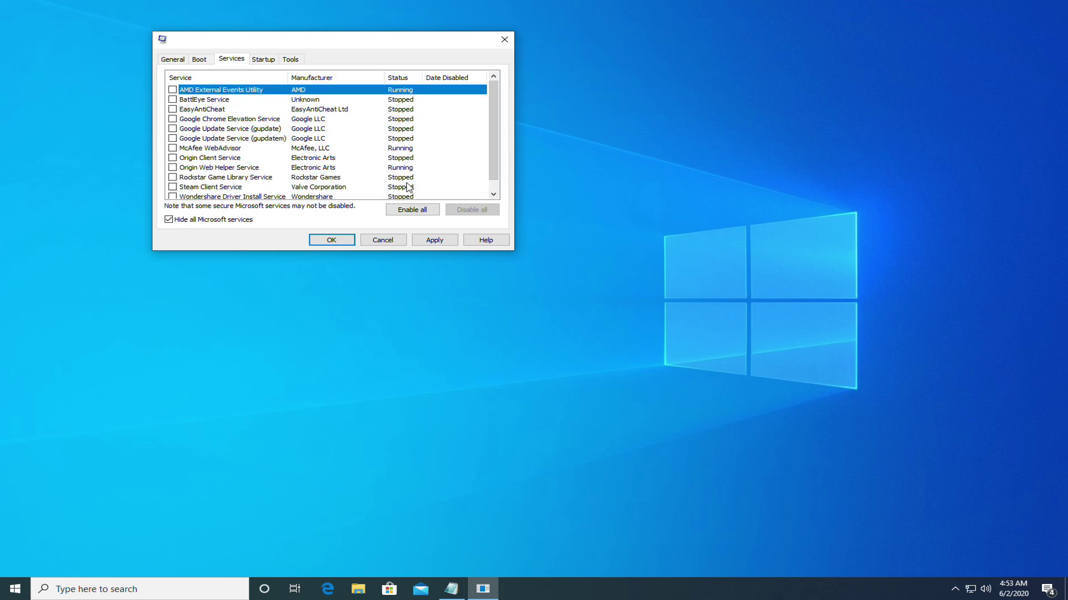
{"action": "left_click", "coordinate": [436, 243]}
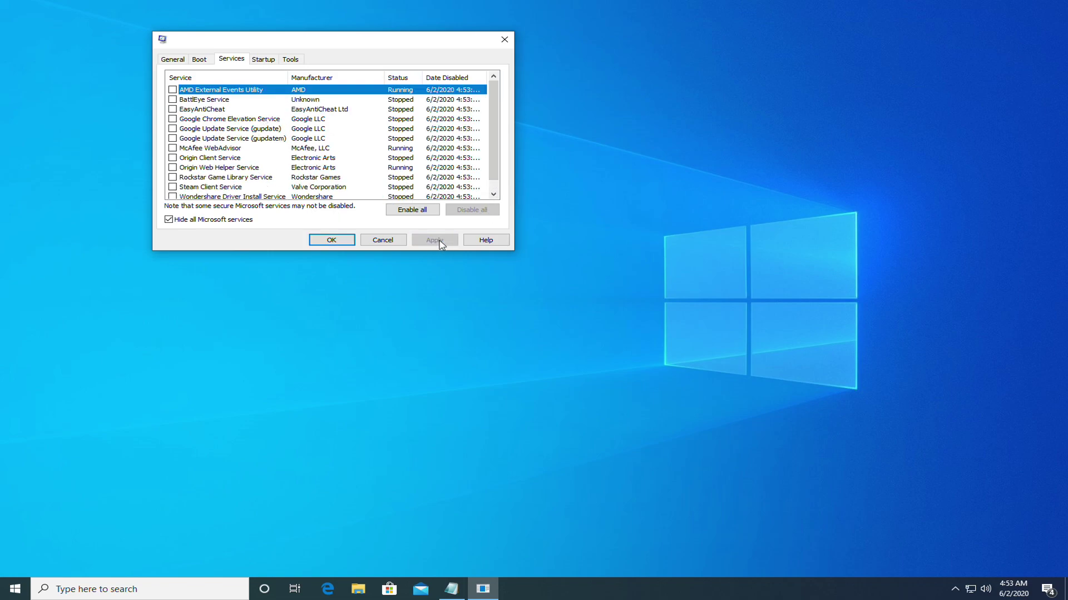
{"action": "left_click", "coordinate": [341, 242]}
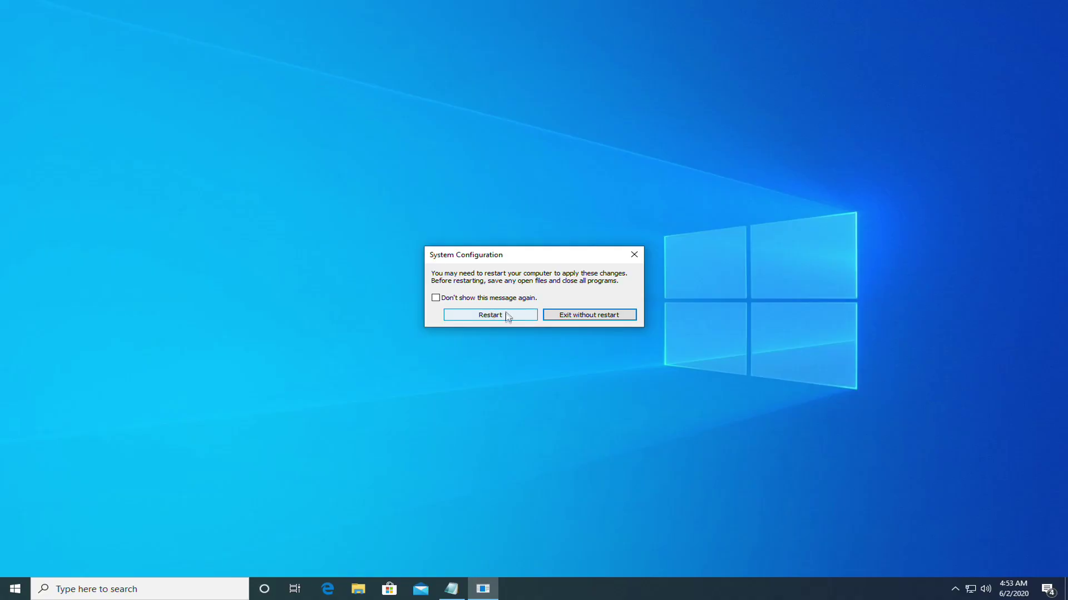
{"action": "left_click", "coordinate": [634, 255]}
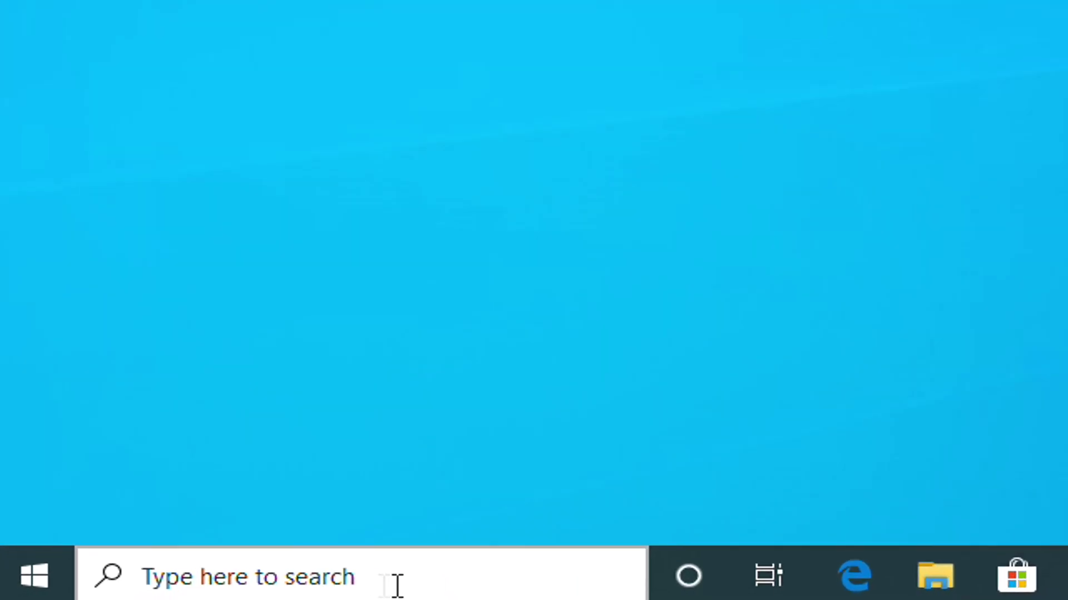
Search Windows for "%temp%" and open the Temp file folder
{"action": "left_click", "coordinate": [396, 585]}
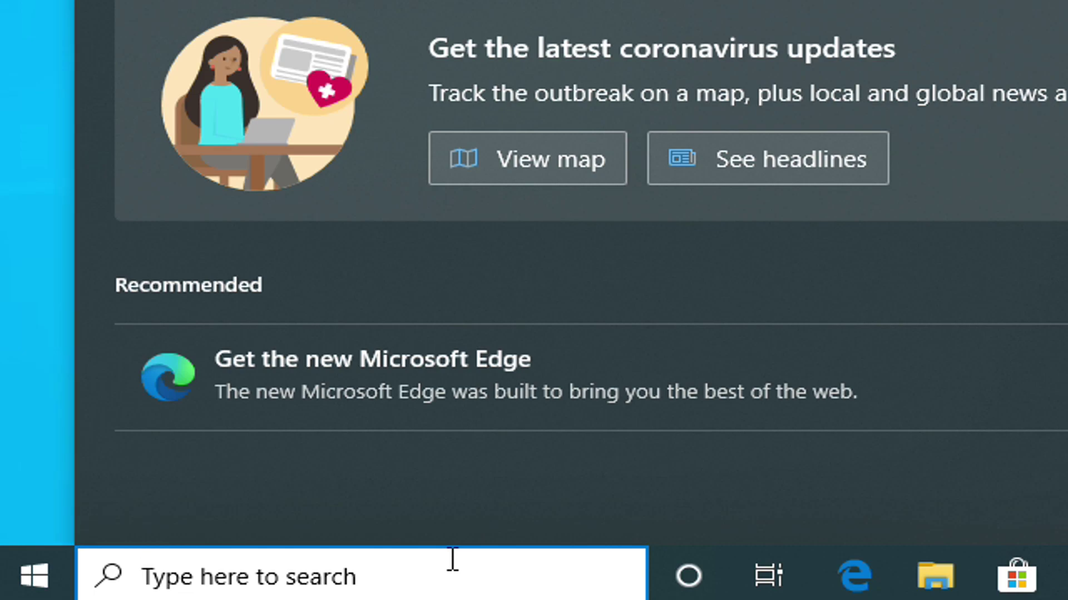
{"action": "type", "text": "%temp"}
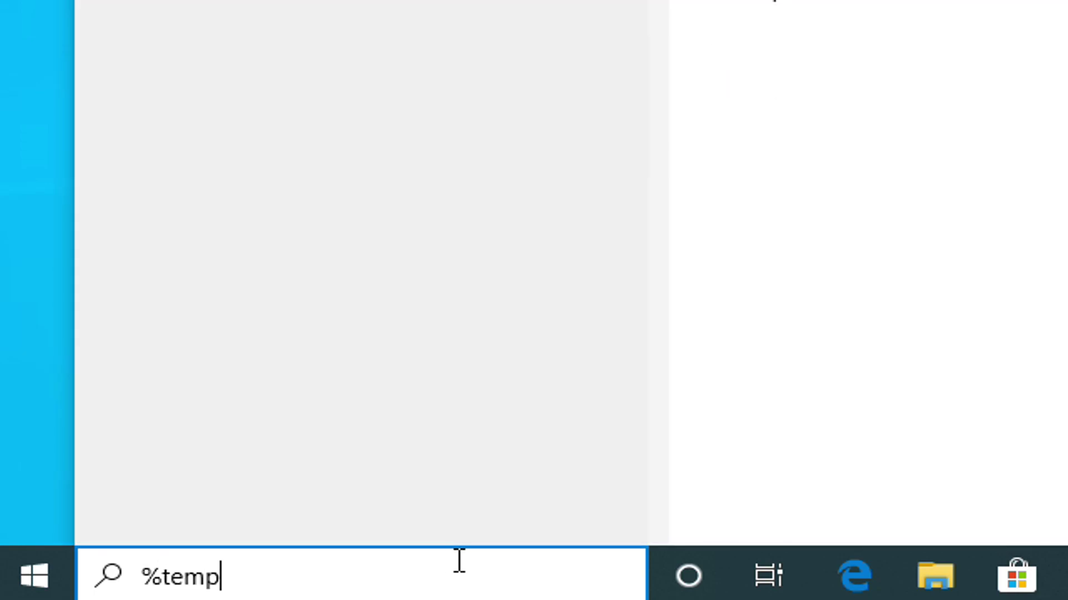
{"action": "type", "text": "%"}
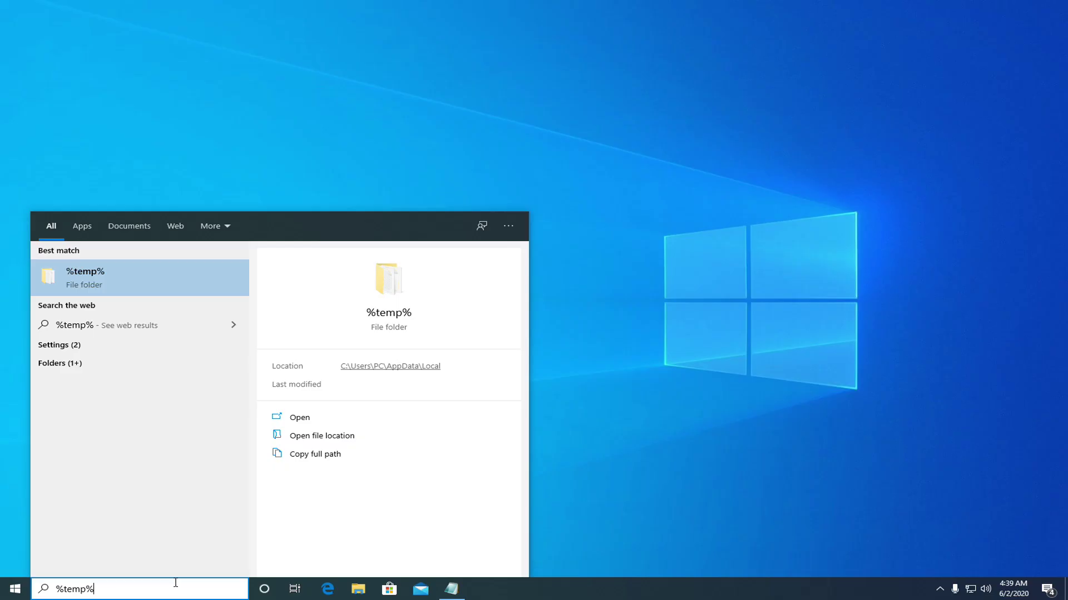
{"action": "left_click", "coordinate": [117, 285]}
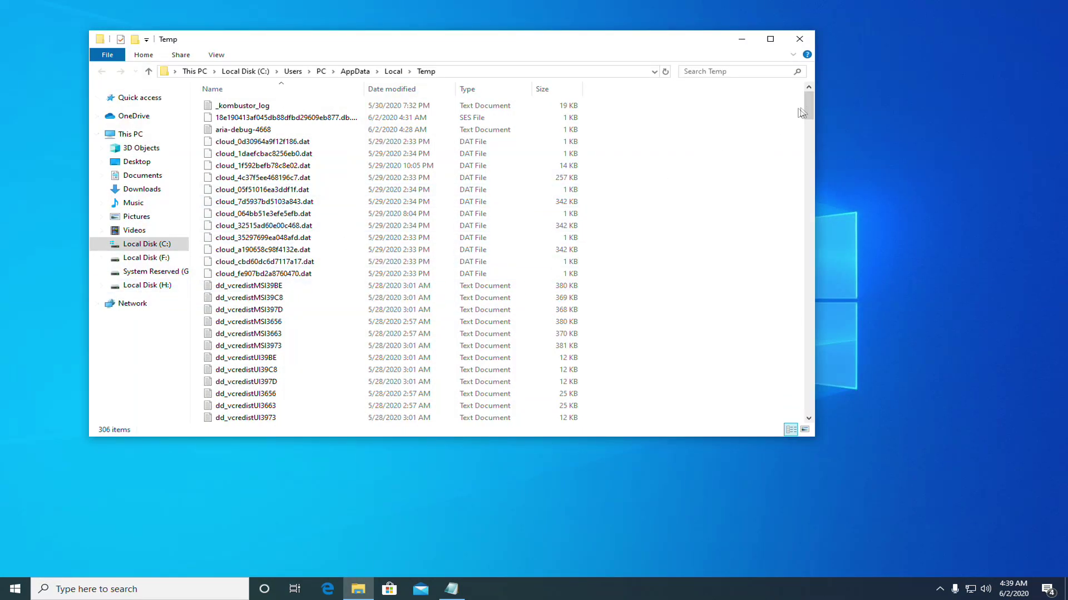
{"action": "mouse_move", "coordinate": [801, 113]}
{"action": "left_mouse_down"}
{"action": "mouse_move", "coordinate": [807, 231]}
{"action": "mouse_move", "coordinate": [769, 334]}
{"action": "mouse_move", "coordinate": [794, 424]}
{"action": "mouse_move", "coordinate": [810, 131]}
{"action": "mouse_move", "coordinate": [796, 99]}
{"action": "left_mouse_up"}
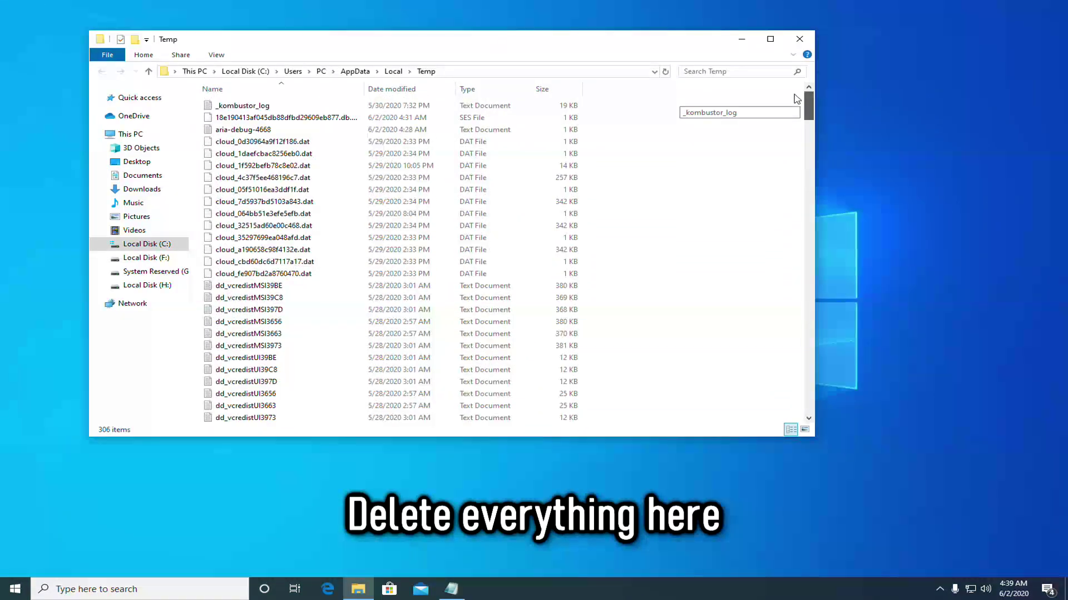
Permanently delete all items in the Temp folder and close its window
{"action": "key", "text": "ctrl+a"}
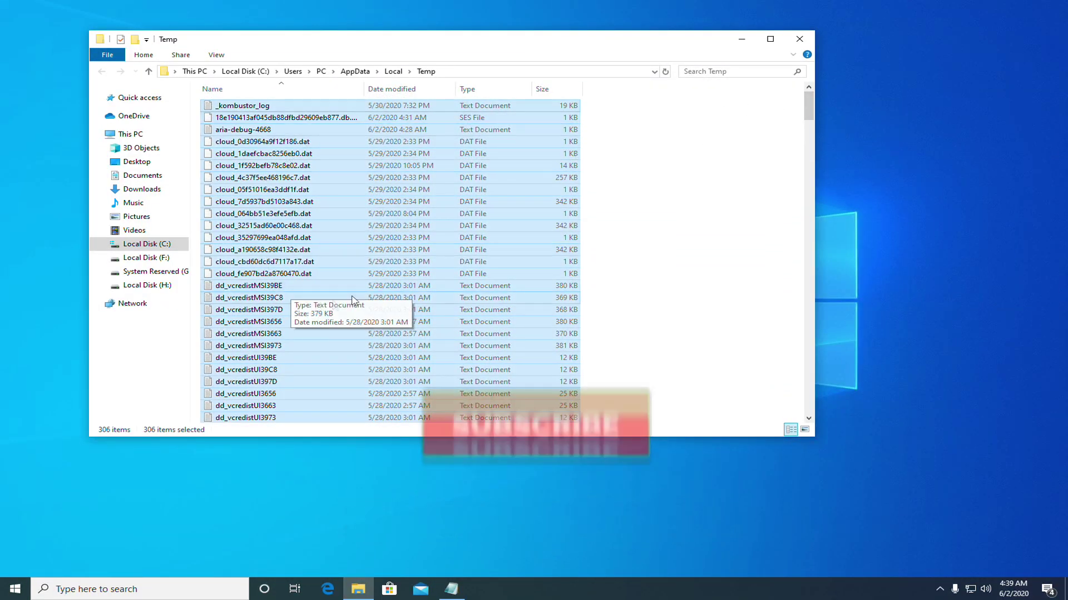
{"action": "mouse_move", "coordinate": [808, 105]}
{"action": "left_mouse_down"}
{"action": "mouse_move", "coordinate": [788, 407]}
{"action": "mouse_move", "coordinate": [809, 119]}
{"action": "left_mouse_up"}
{"action": "left_click_drag", "start_coordinate": [627, 43], "coordinate": [591, 26]}
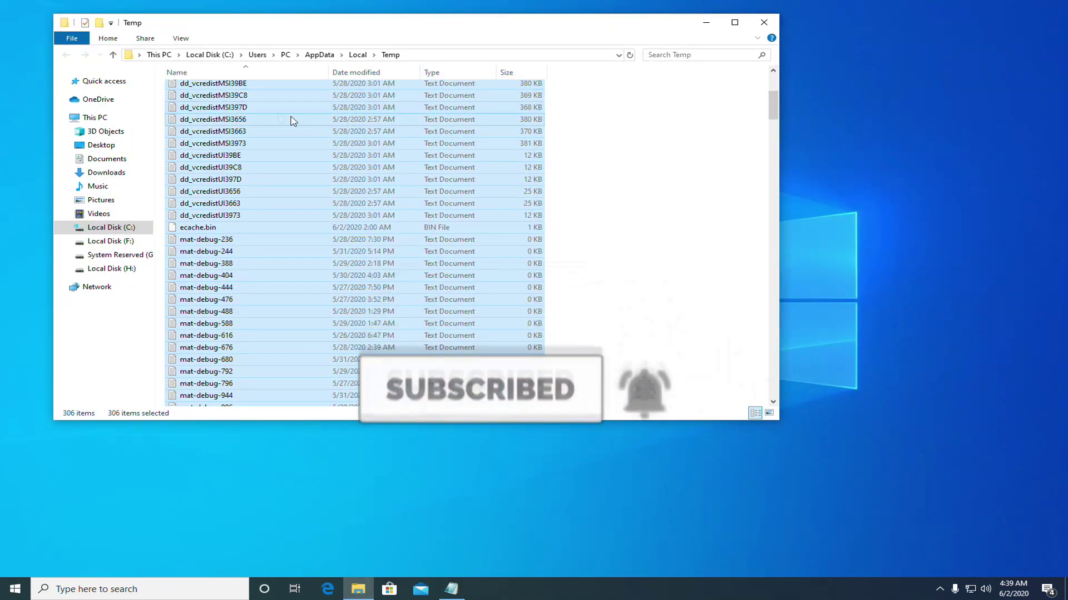
{"action": "right_click", "coordinate": [225, 105]}
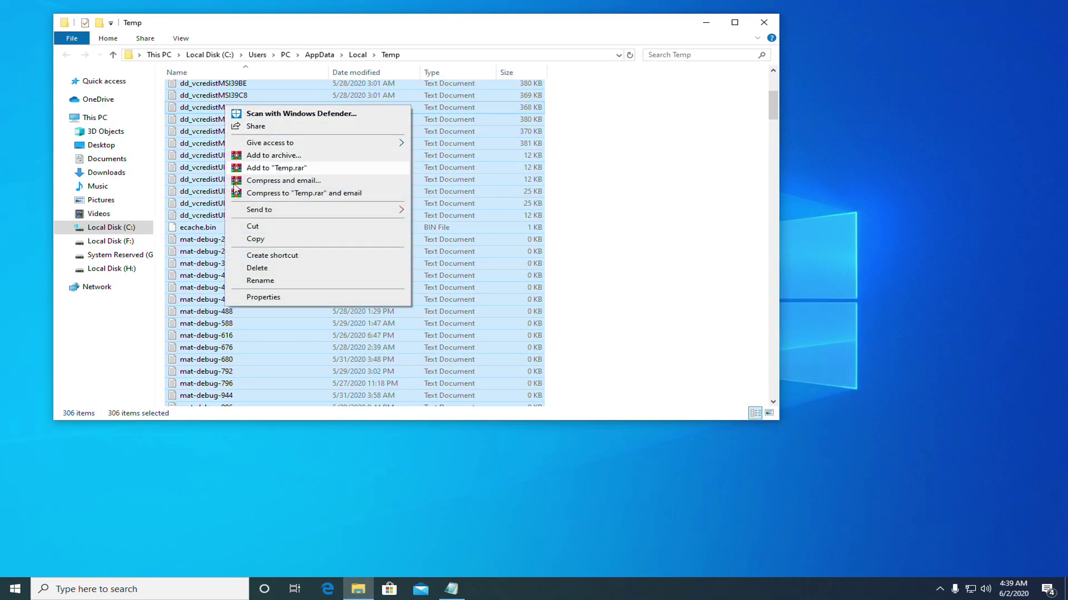
{"action": "left_click", "coordinate": [257, 268]}
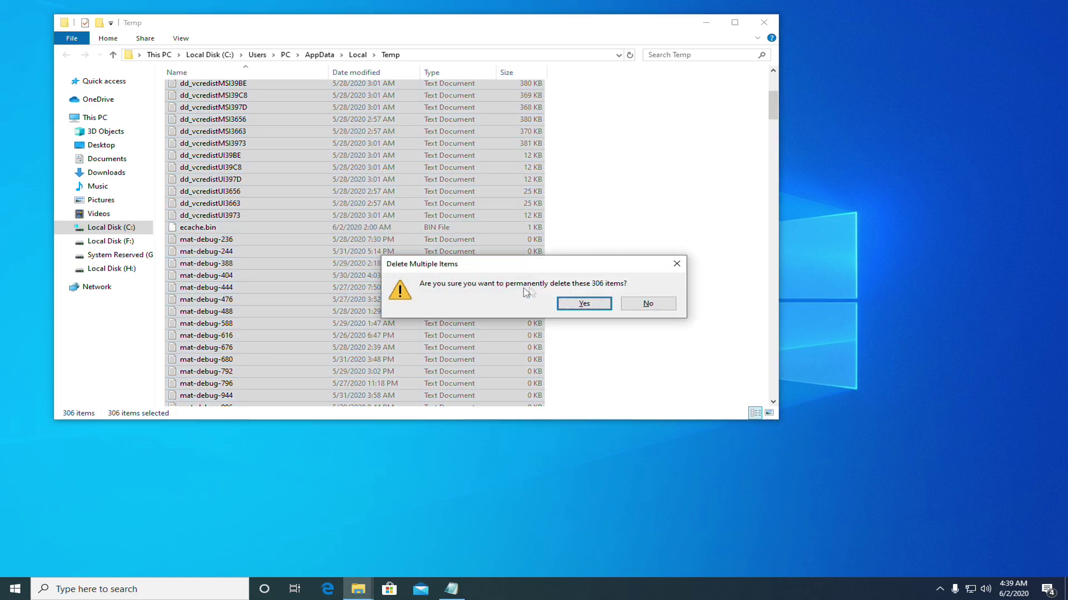
{"action": "left_click", "coordinate": [570, 304]}
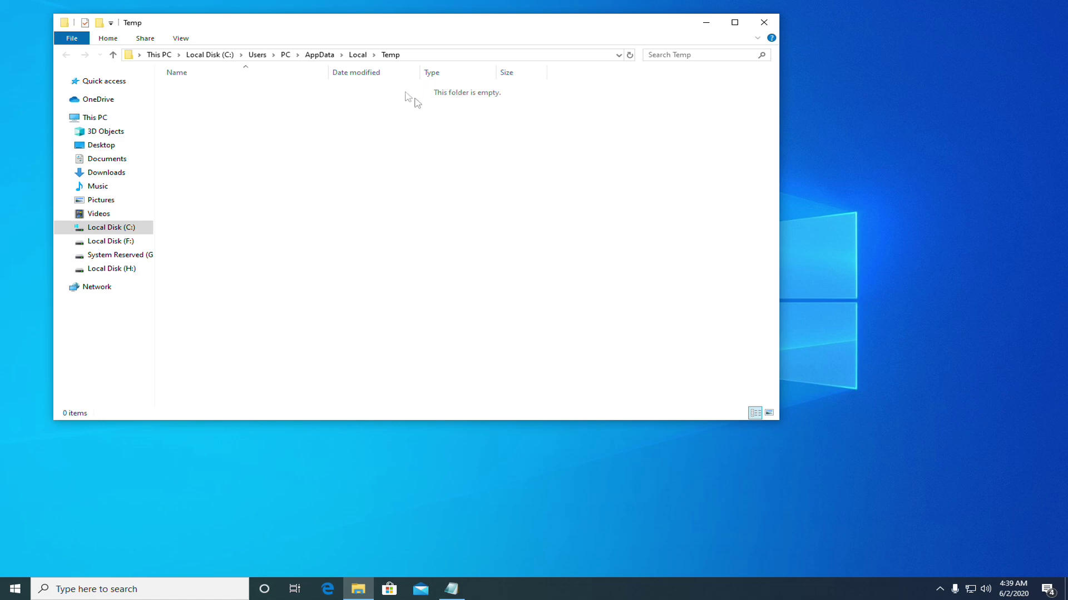
{"action": "left_click", "coordinate": [763, 23]}
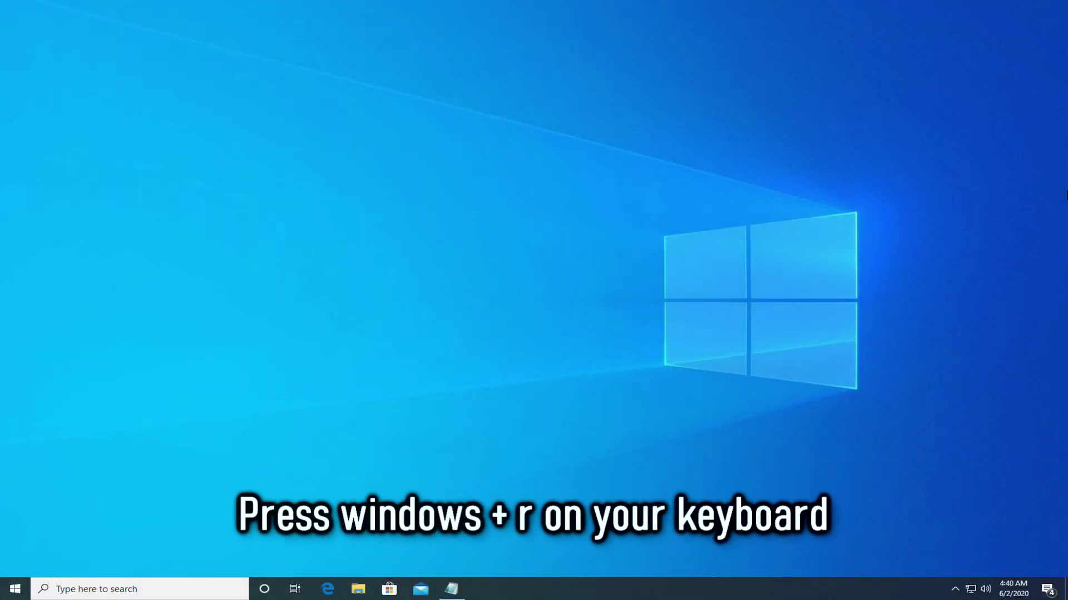
Run prefetch to open the Windows Prefetch folder, granting permanent access to it
{"action": "key", "text": "super+r"}
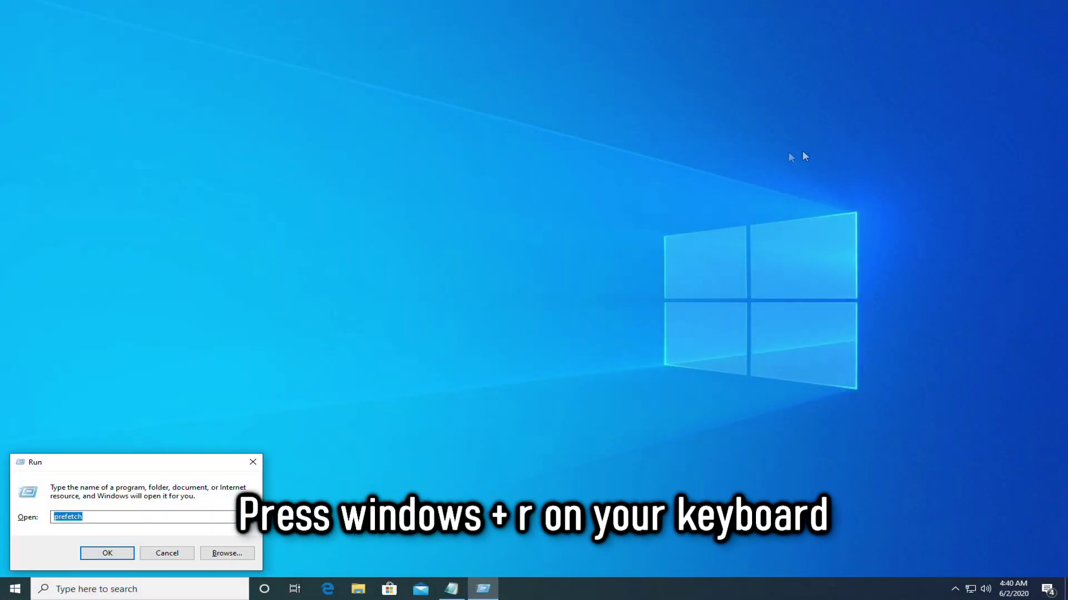
{"action": "key", "text": "BackSpace"}
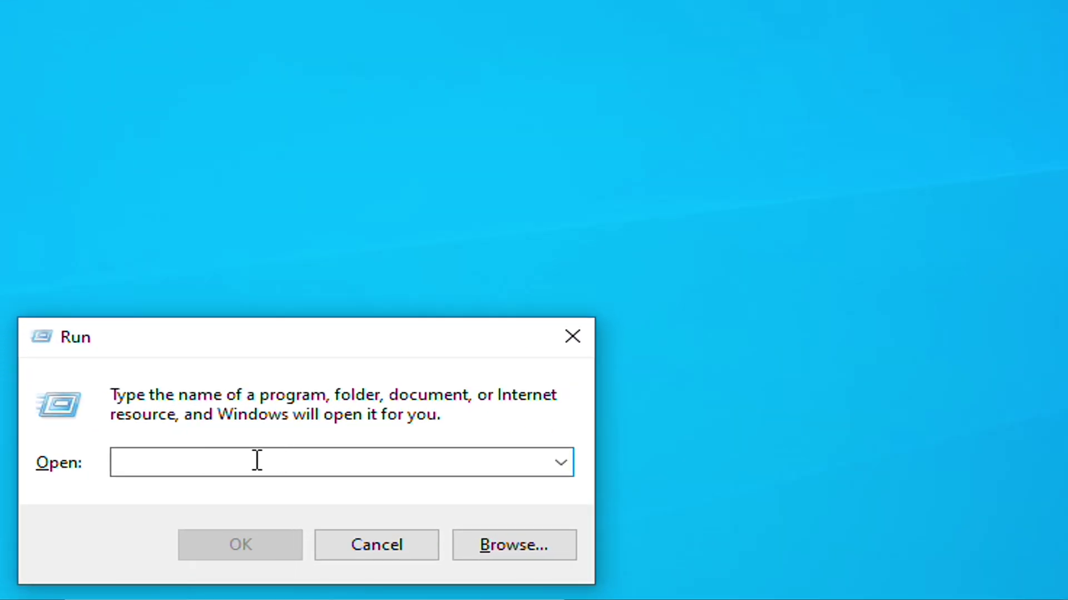
{"action": "type", "text": "pr"}
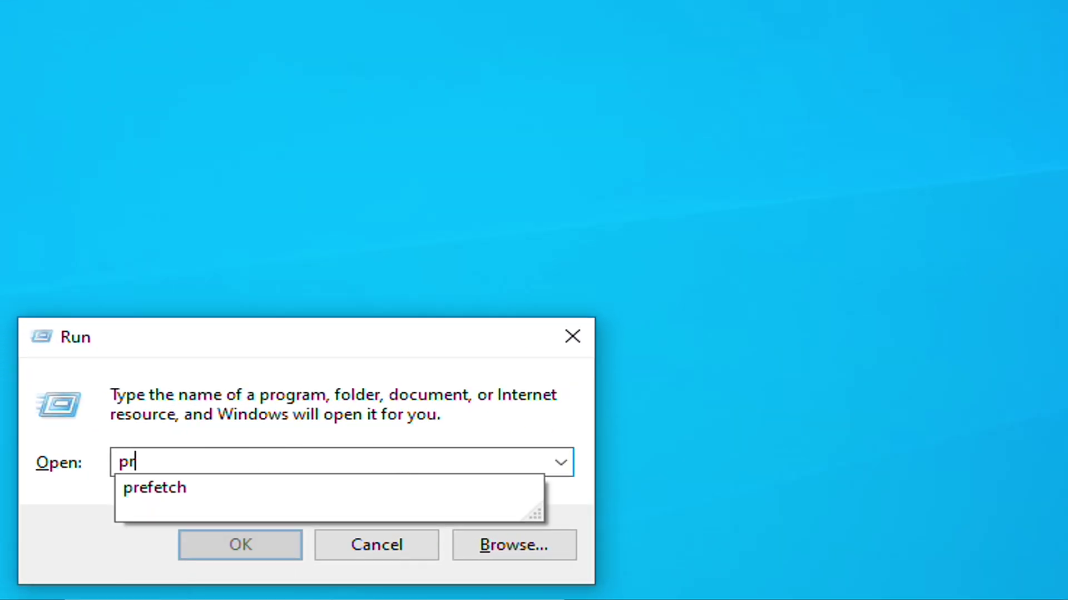
{"action": "type", "text": "efetch"}
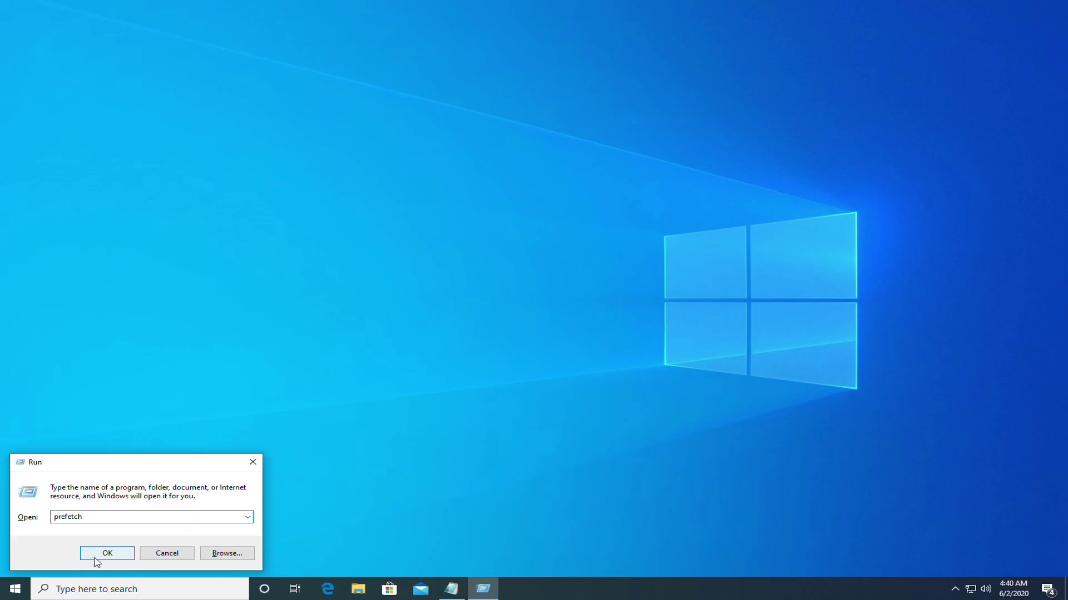
{"action": "left_click", "coordinate": [228, 556]}
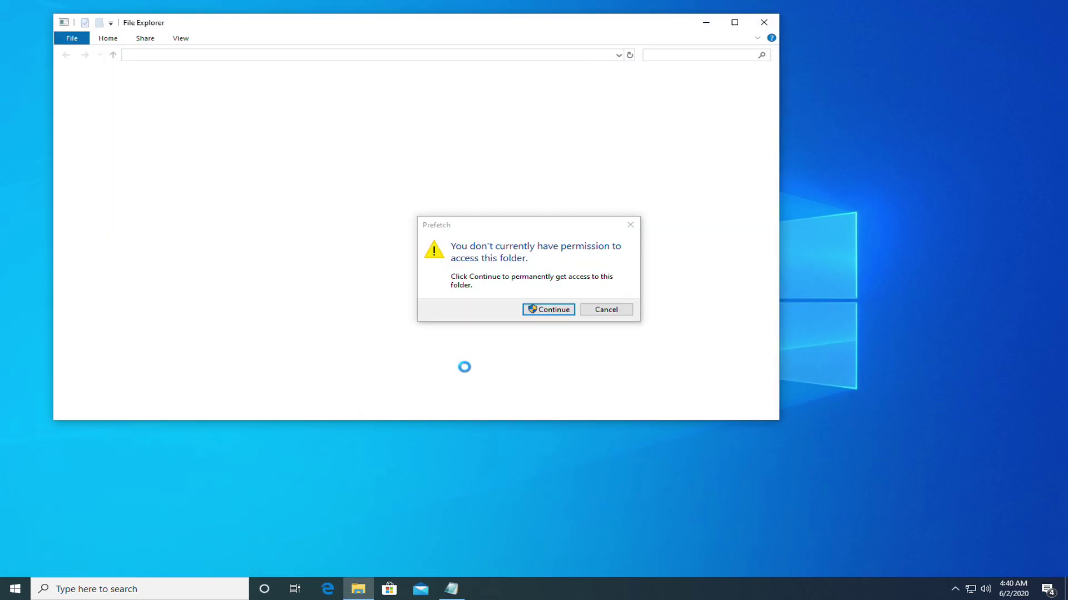
{"action": "left_click", "coordinate": [550, 309]}
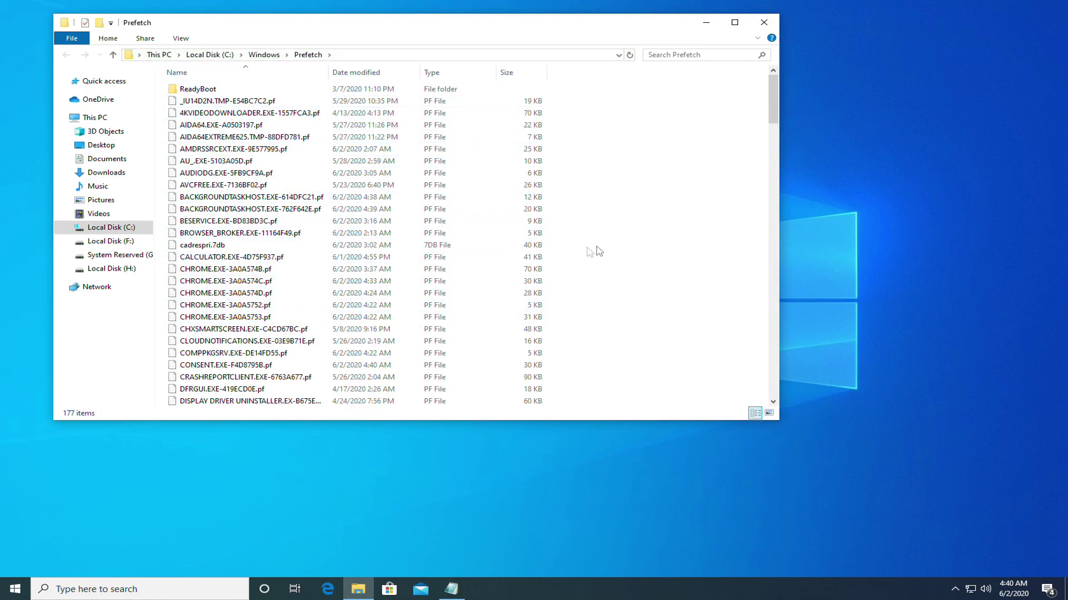
Permanently delete all items in the Prefetch folder, skipping the in-use PfPre_7fc78c4f.mkd file, and clear the selection
{"action": "key", "text": "ctrl+a"}
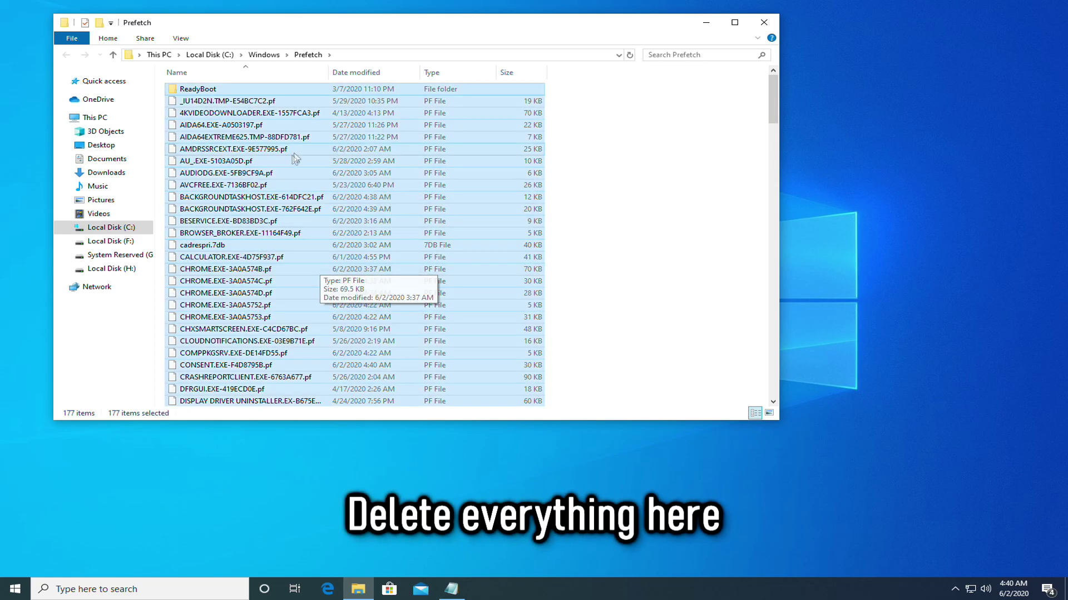
{"action": "mouse_move", "coordinate": [773, 99]}
{"action": "left_mouse_down"}
{"action": "mouse_move", "coordinate": [772, 311]}
{"action": "mouse_move", "coordinate": [726, 382]}
{"action": "mouse_move", "coordinate": [772, 111]}
{"action": "left_mouse_up"}
{"action": "right_click", "coordinate": [258, 137]}
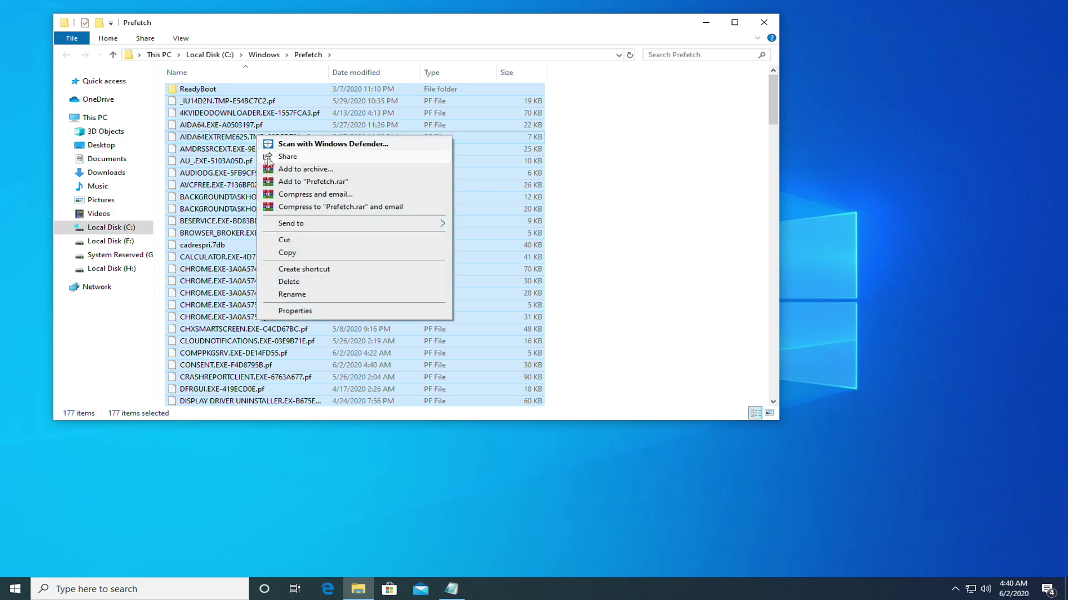
{"action": "left_click", "coordinate": [294, 283]}
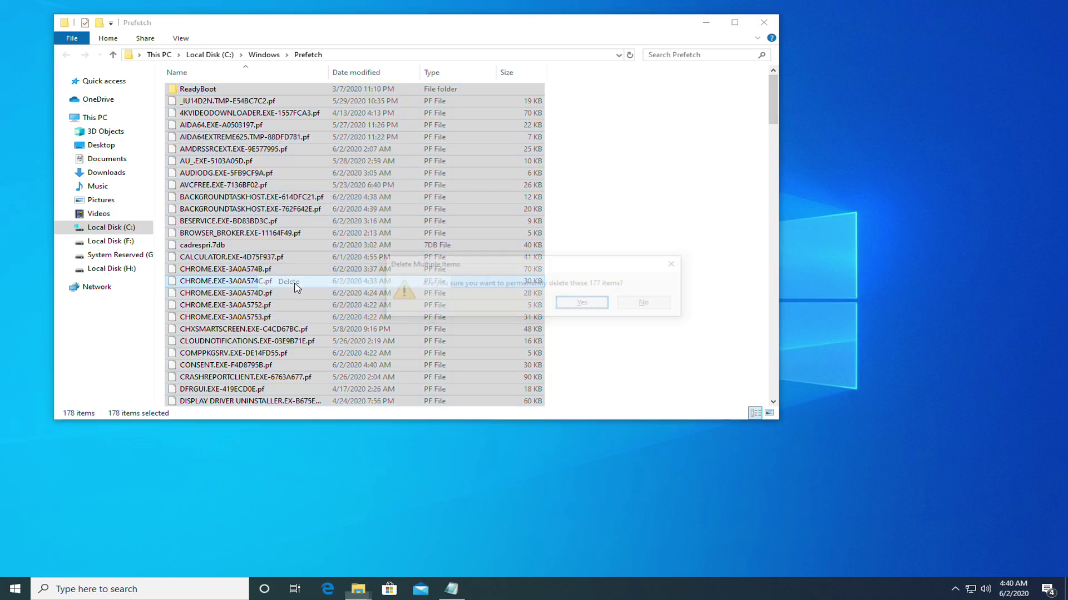
{"action": "left_click", "coordinate": [580, 307]}
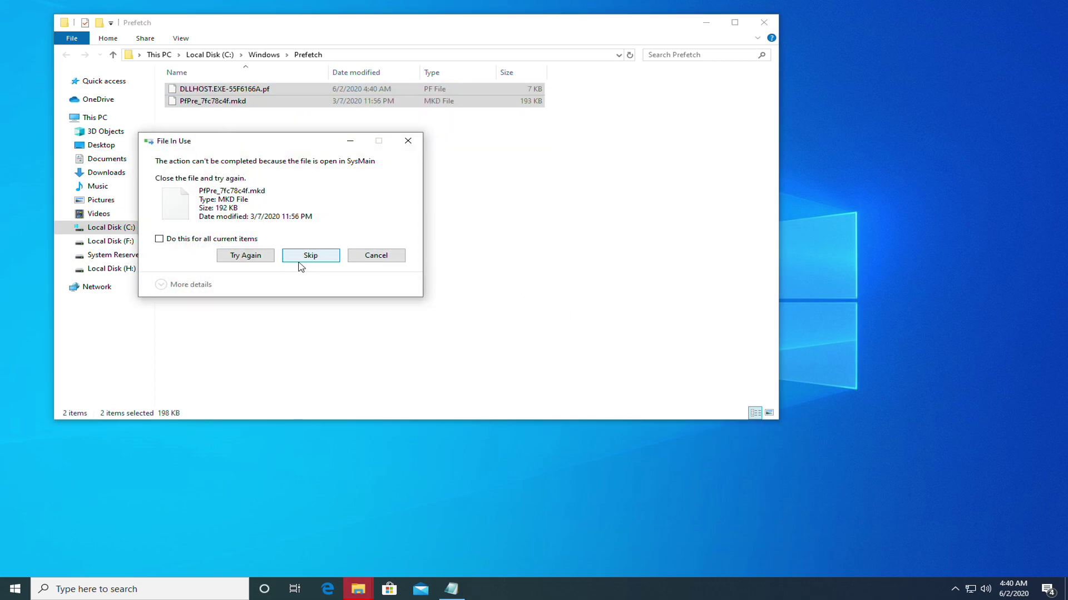
{"action": "left_click", "coordinate": [309, 260]}
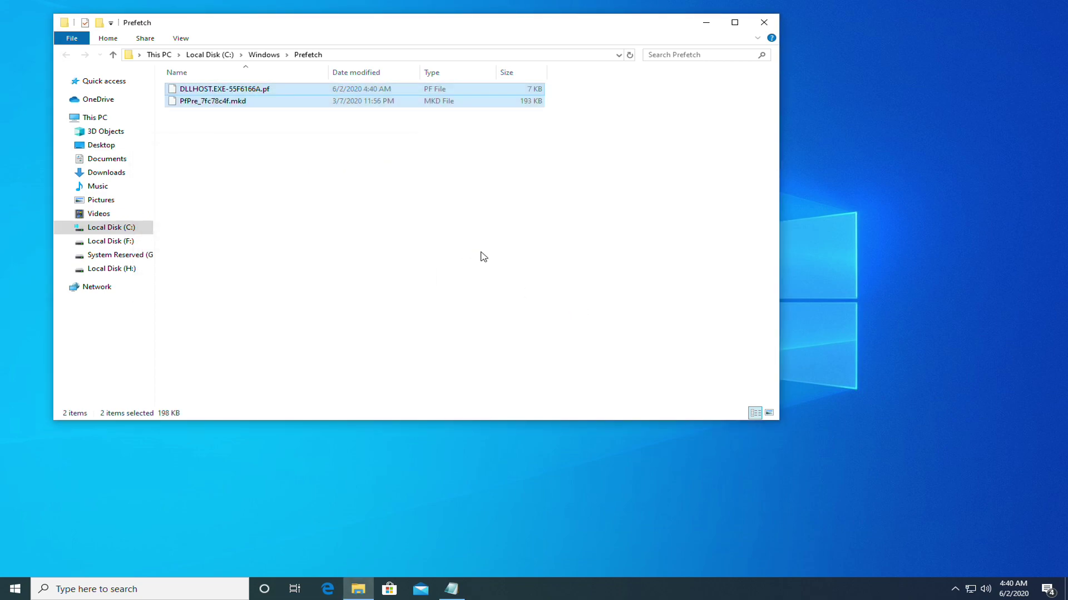
{"action": "left_click", "coordinate": [417, 165]}
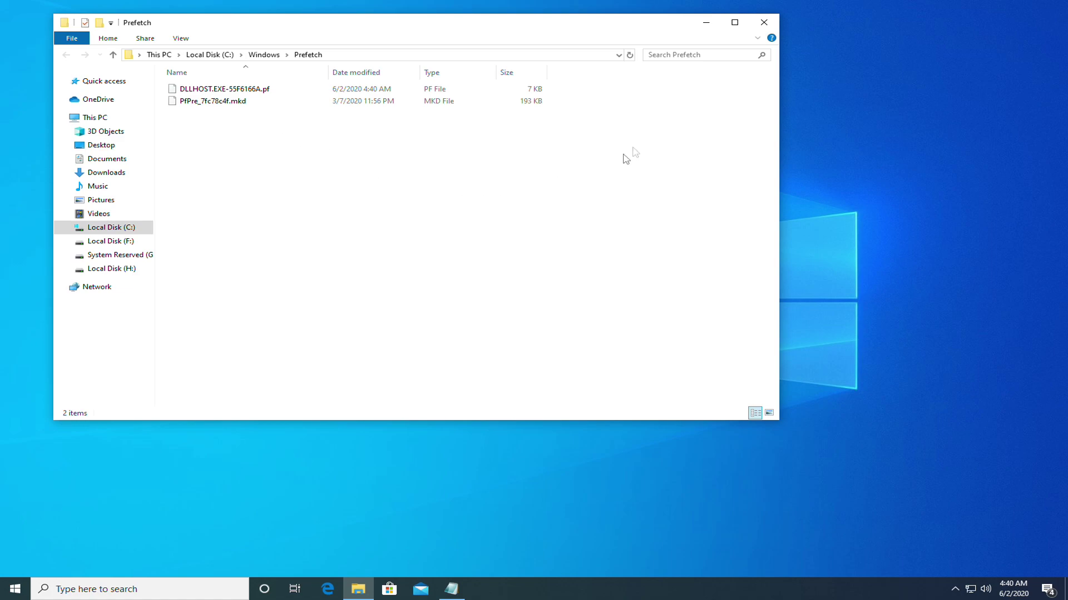
Close the Prefetch folder and download the free CCleaner edition from ccleaner.com/ccleaner/download
{"action": "left_click", "coordinate": [764, 22]}
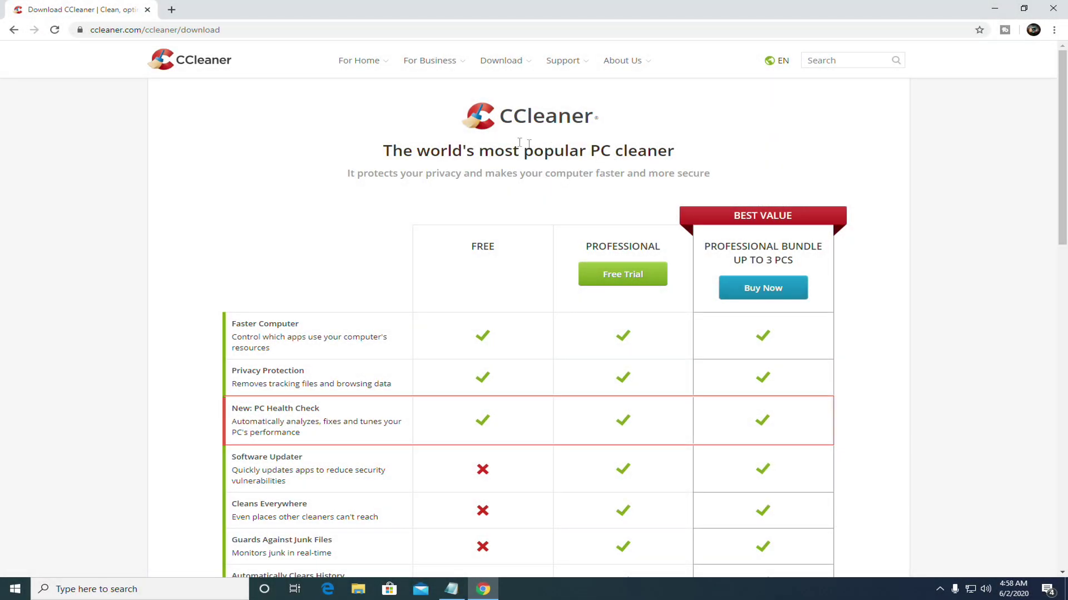
{"action": "left_click_drag", "start_coordinate": [222, 29], "coordinate": [98, 25]}
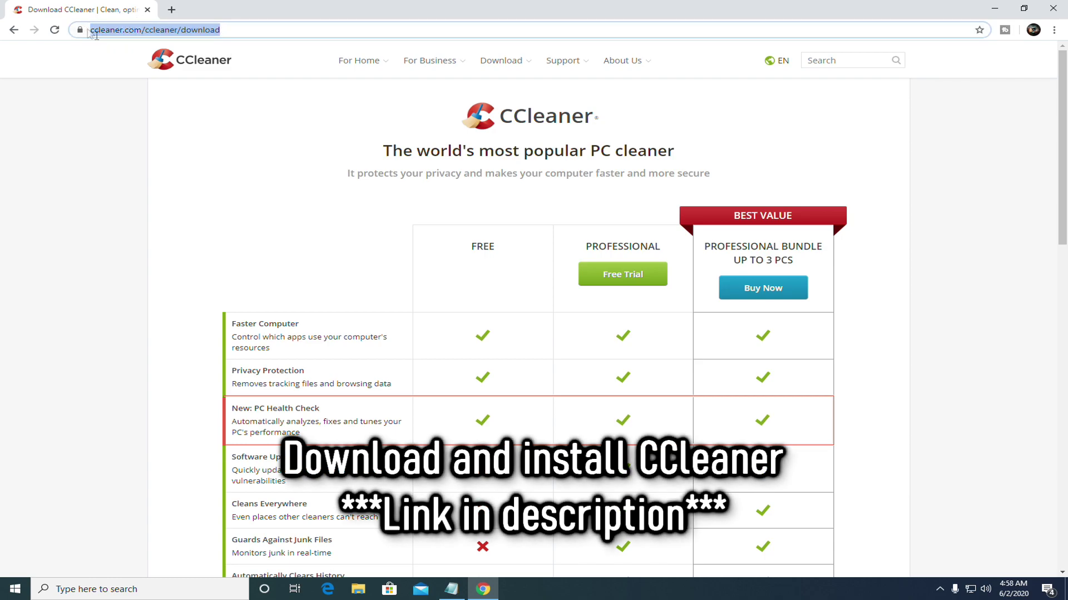
{"action": "left_click", "coordinate": [238, 34]}
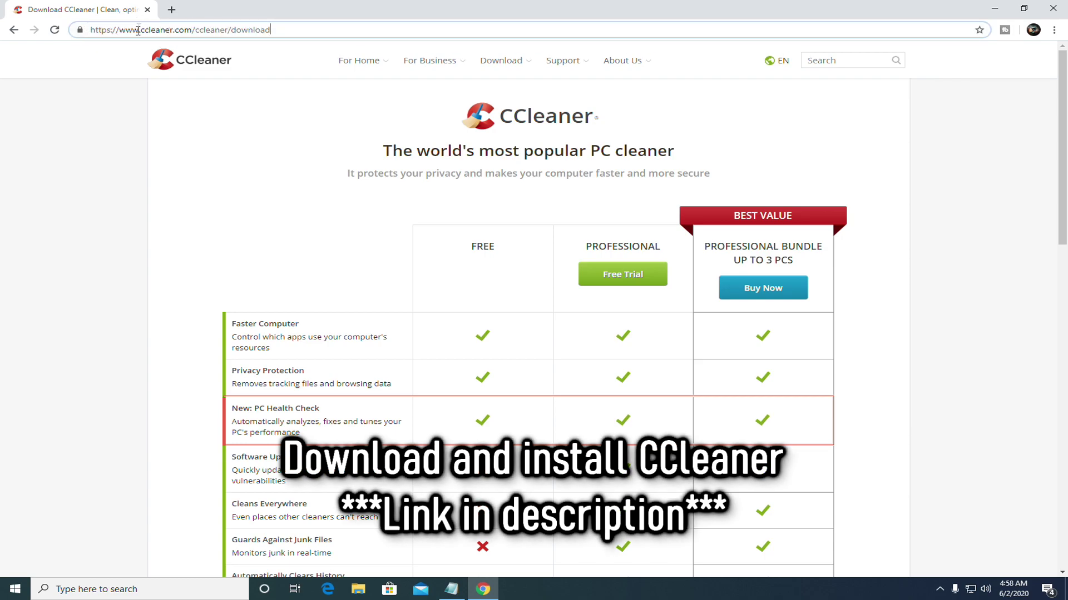
{"action": "left_click_drag", "start_coordinate": [1064, 160], "coordinate": [1065, 312]}
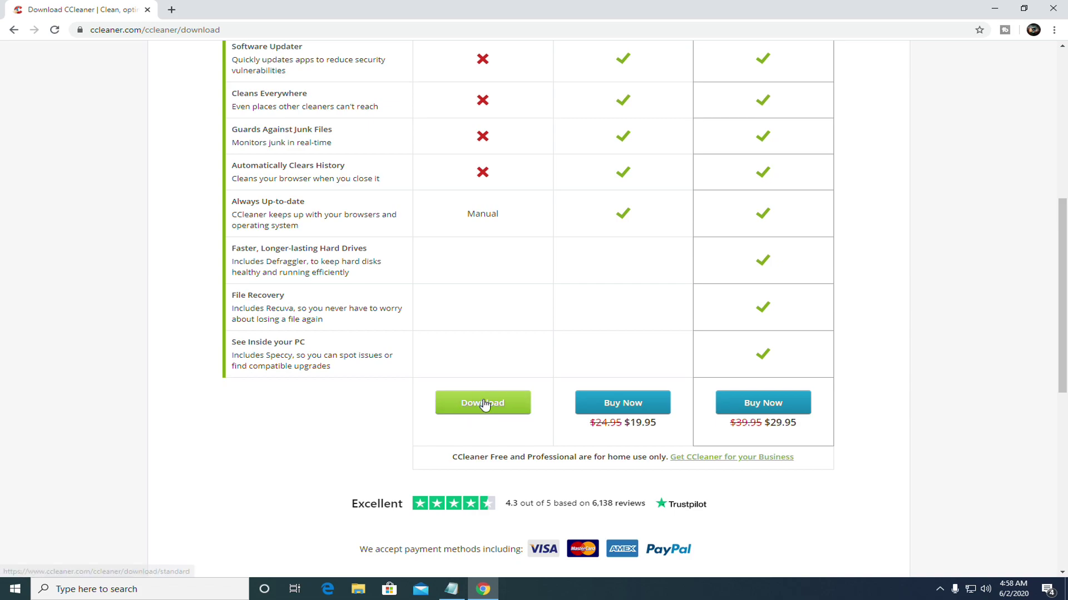
{"action": "left_click", "coordinate": [465, 406]}
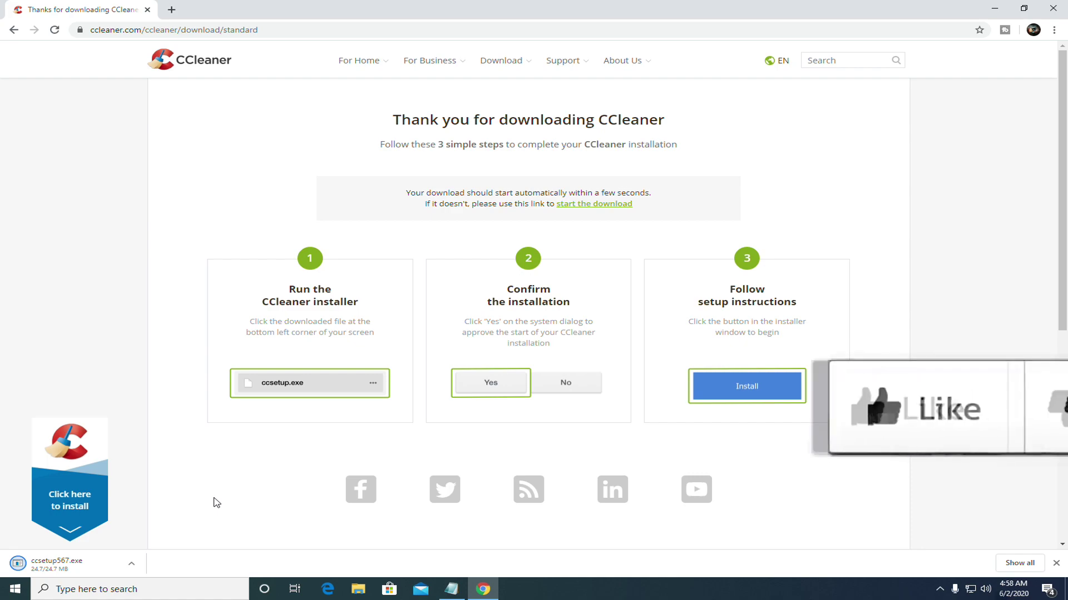
Install CCleaner v5.67 from the downloaded ccsetup567.exe and launch it with the release notes option turned off
{"action": "left_click", "coordinate": [67, 564]}
{"action": "left_click", "coordinate": [474, 372]}
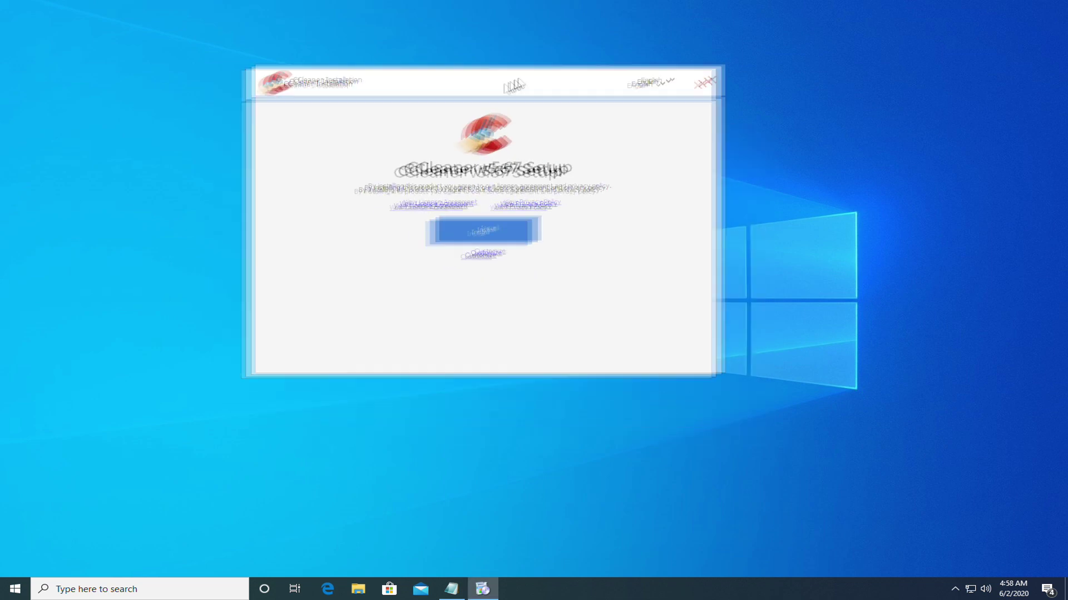
{"action": "left_click", "coordinate": [525, 228]}
{"action": "left_click", "coordinate": [372, 326]}
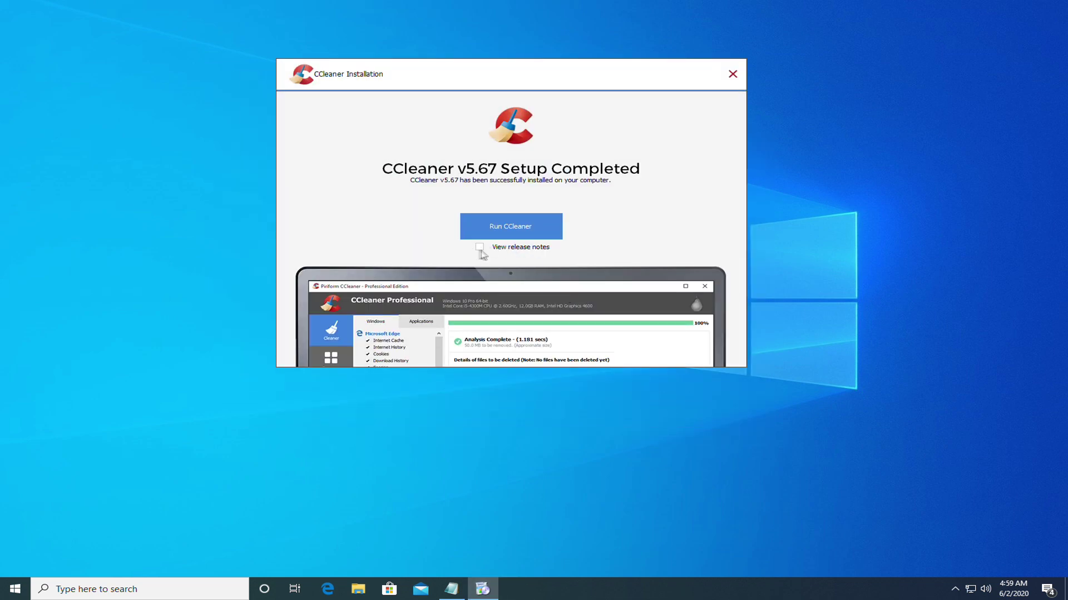
{"action": "left_click", "coordinate": [510, 223]}
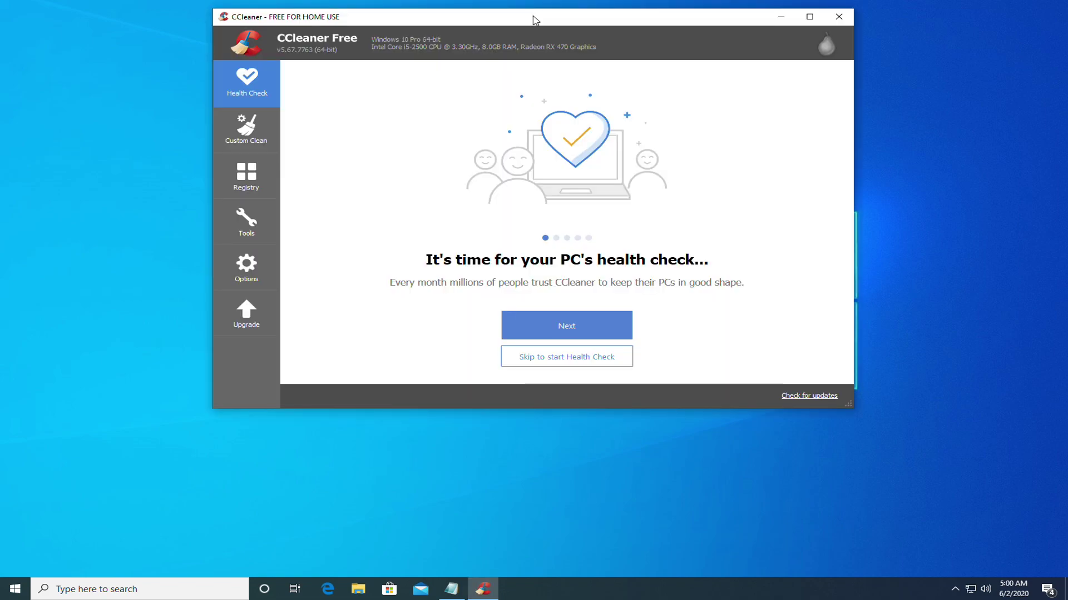
In Custom Clean, exclude Google Chrome's Internet Cache, Internet History, Cookies, Download History and Last Download Location from the applications to clean
{"action": "left_click_drag", "start_coordinate": [532, 17], "coordinate": [533, 13]}
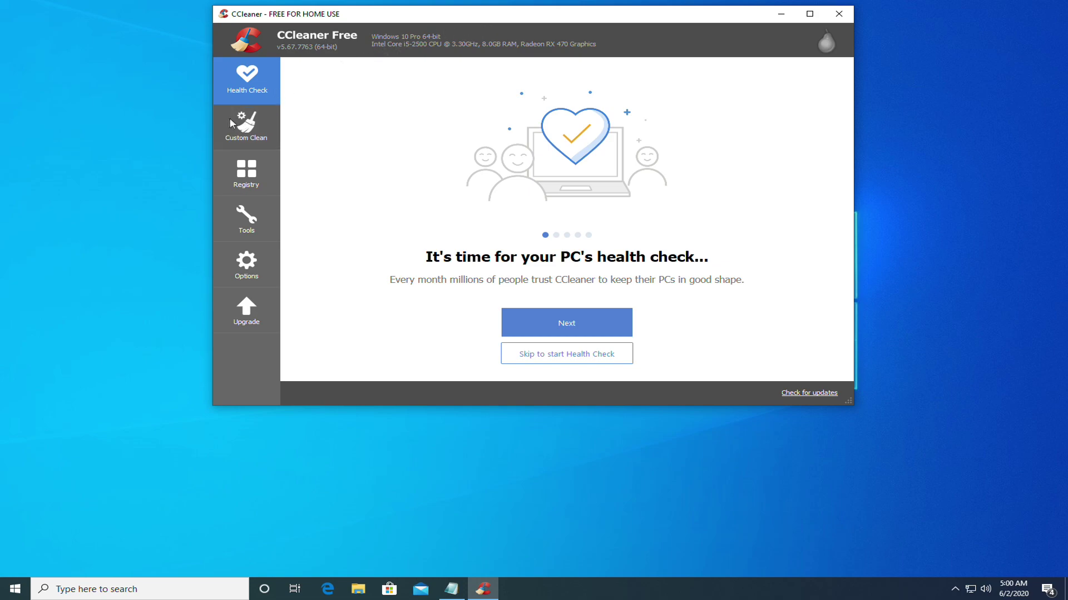
{"action": "left_click", "coordinate": [245, 126]}
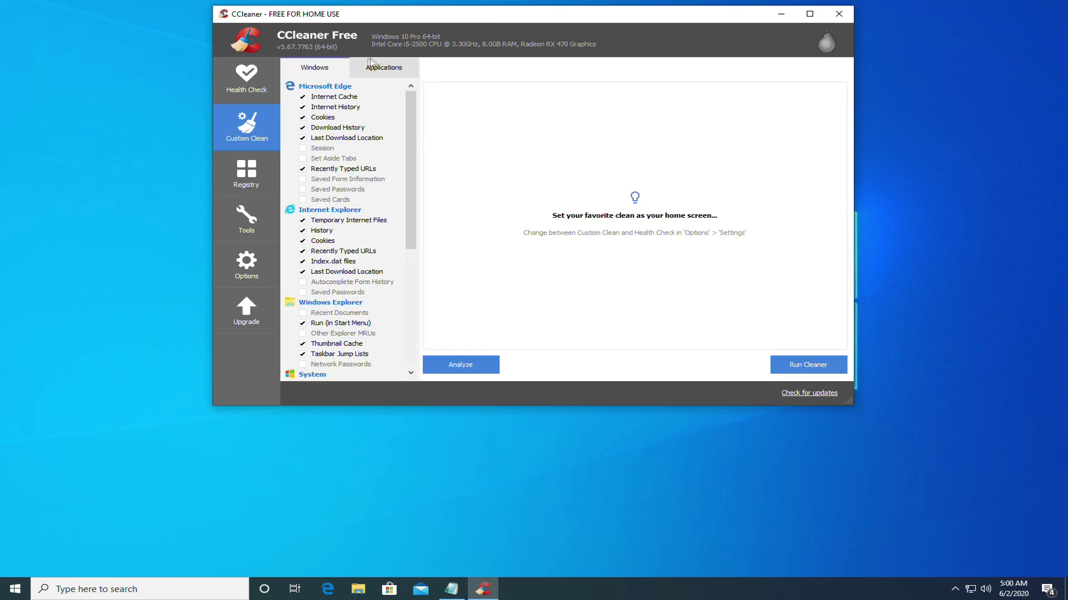
{"action": "left_click", "coordinate": [382, 68]}
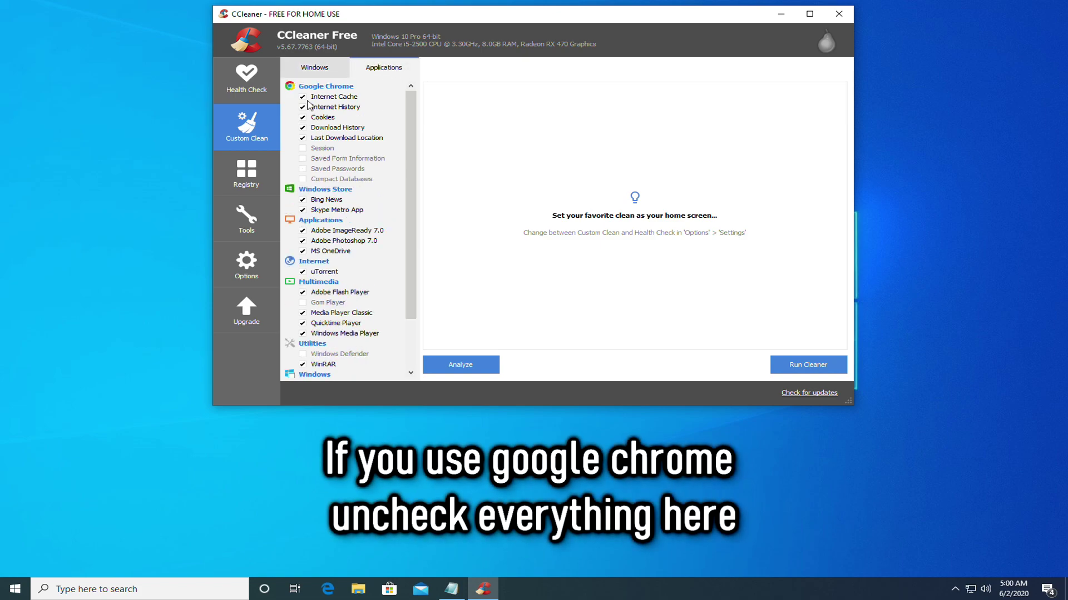
{"action": "left_click", "coordinate": [302, 97]}
{"action": "left_click", "coordinate": [302, 107]}
{"action": "left_click", "coordinate": [302, 118]}
{"action": "left_click", "coordinate": [303, 128]}
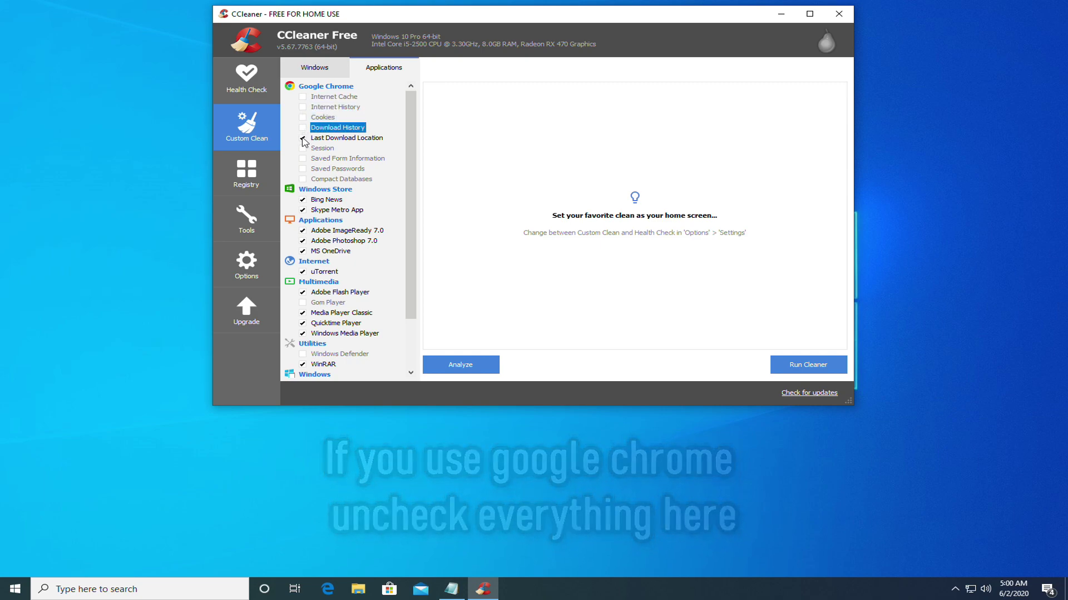
{"action": "left_click", "coordinate": [302, 138]}
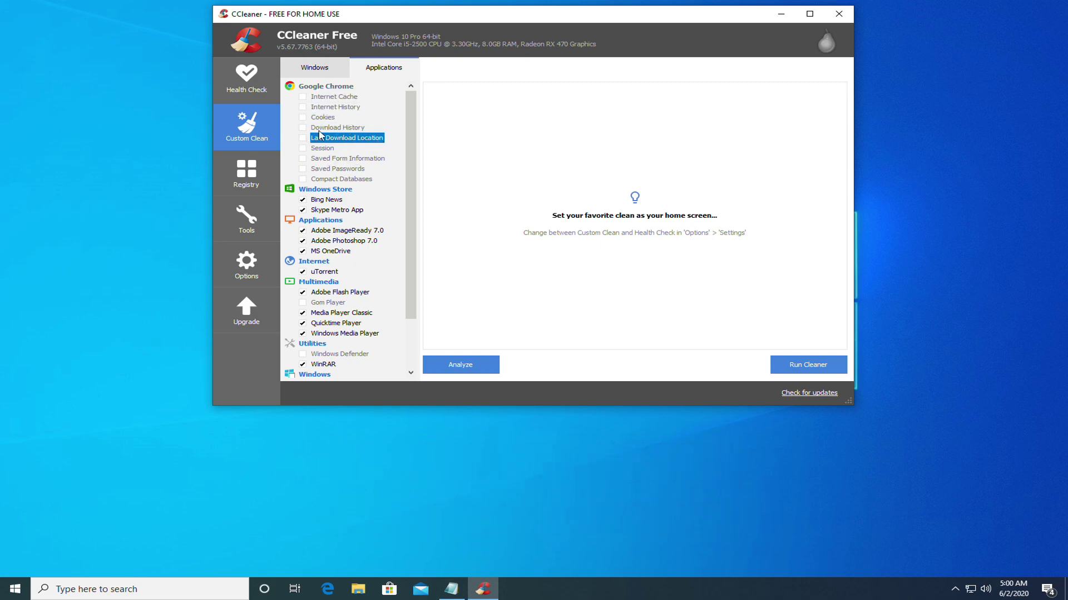
{"action": "left_click_drag", "start_coordinate": [415, 212], "coordinate": [419, 169]}
Review the Windows cleaning items in Custom Clean and analyze the files selected for removal
{"action": "left_click", "coordinate": [319, 75]}
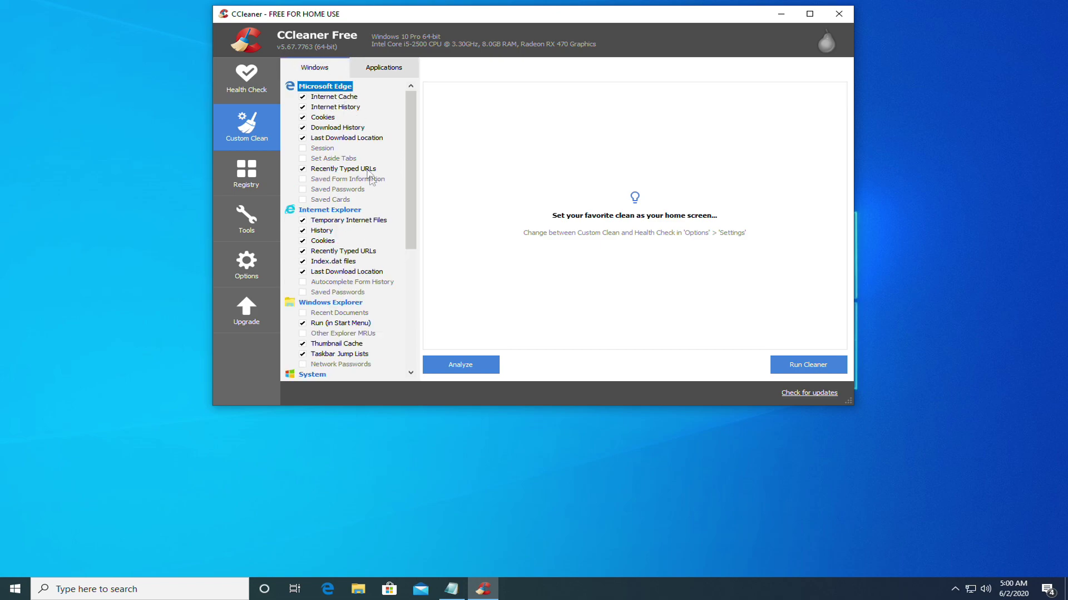
{"action": "left_click_drag", "start_coordinate": [408, 214], "coordinate": [397, 158]}
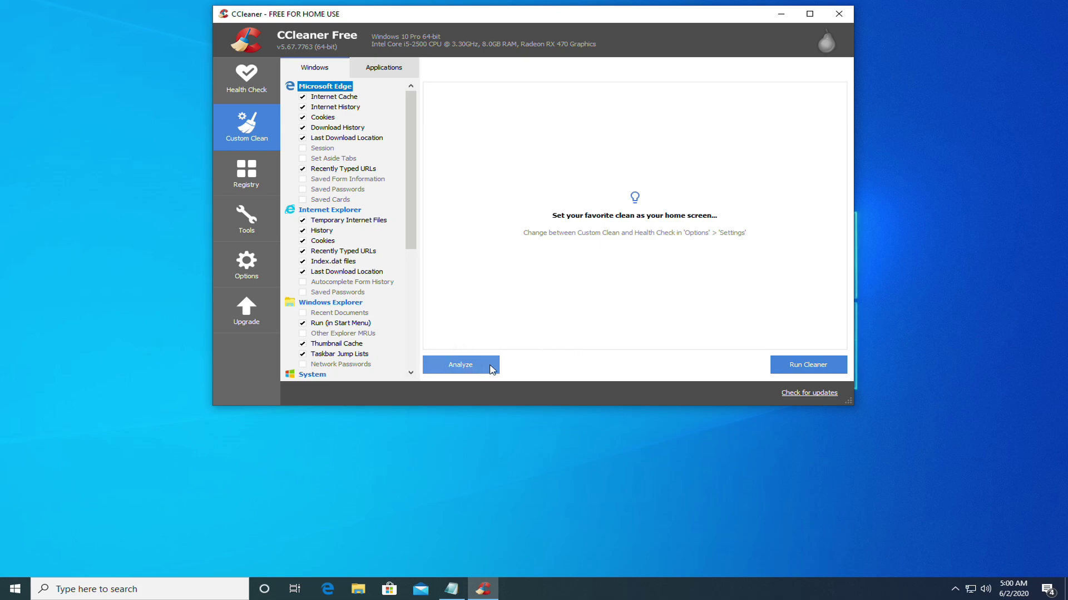
{"action": "left_click", "coordinate": [460, 365]}
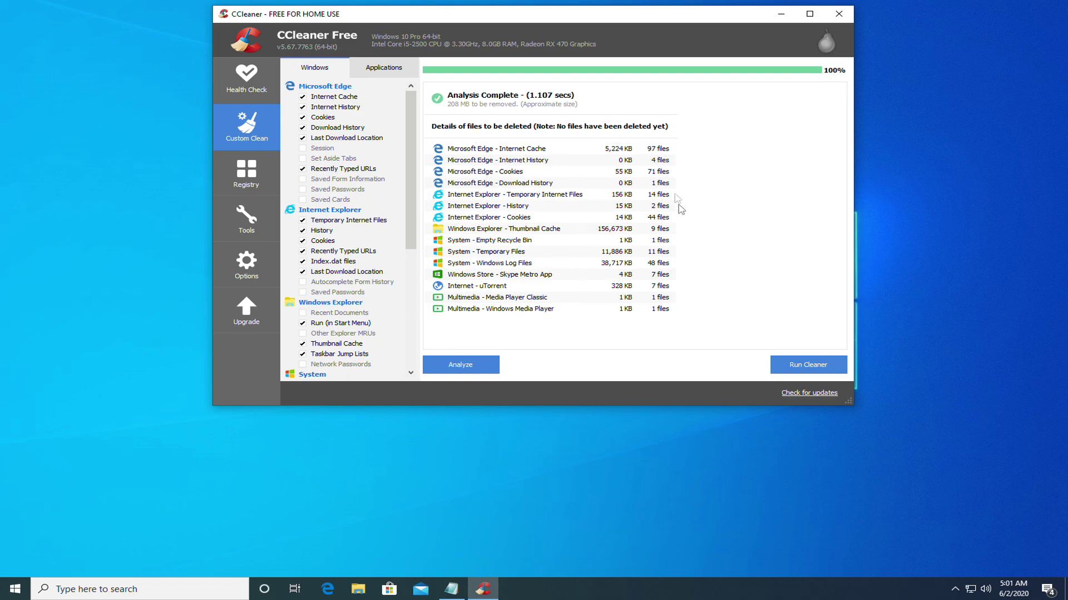
Run the cleaner on the analyzed files, confirm their deletion, and close CCleaner
{"action": "left_click", "coordinate": [799, 368]}
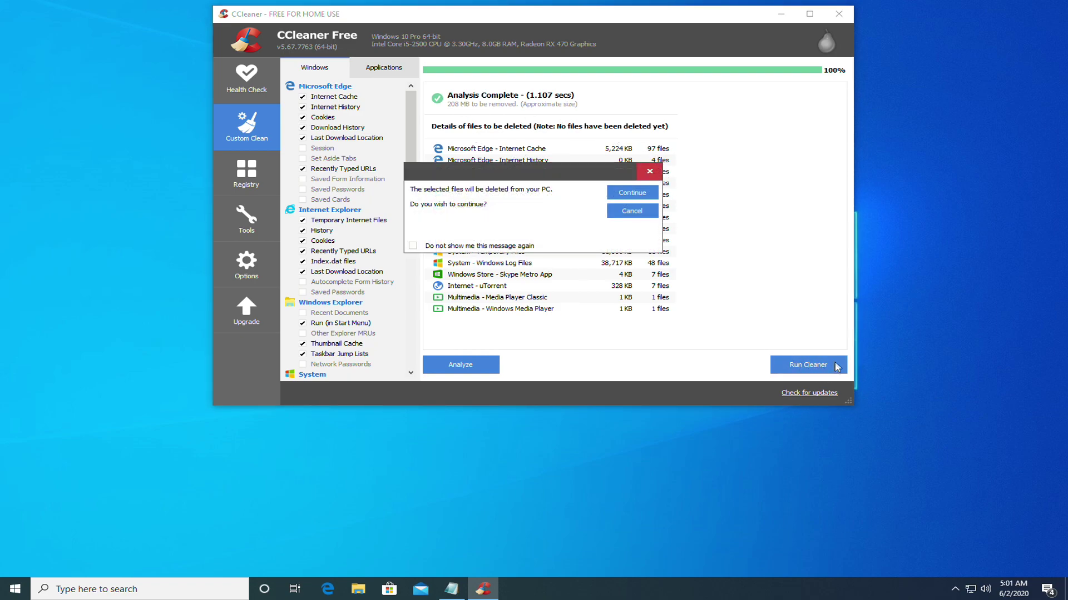
{"action": "left_click", "coordinate": [624, 199]}
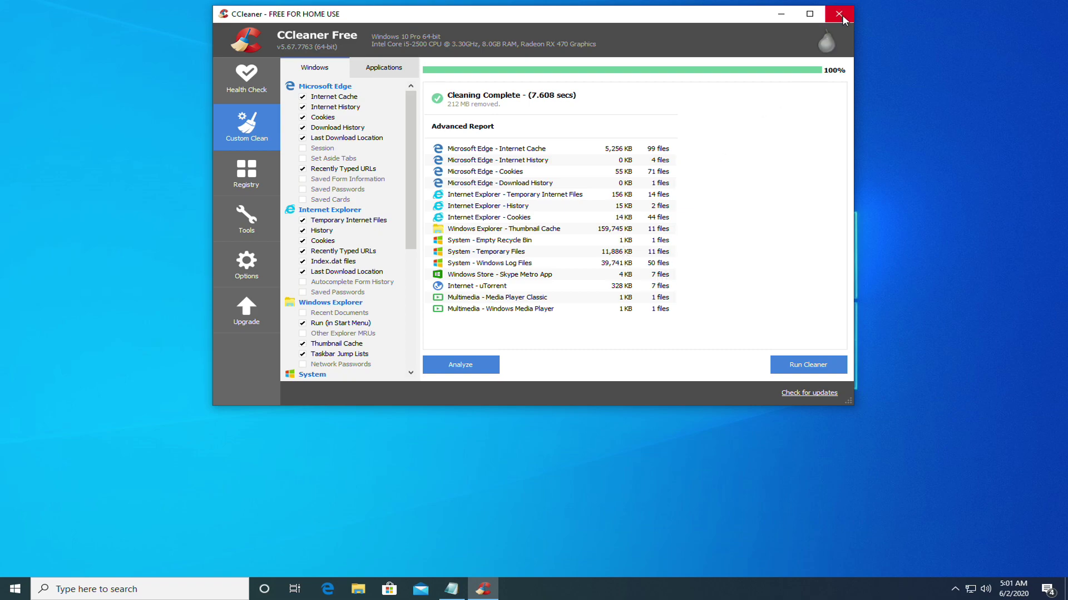
{"action": "left_click", "coordinate": [839, 15]}
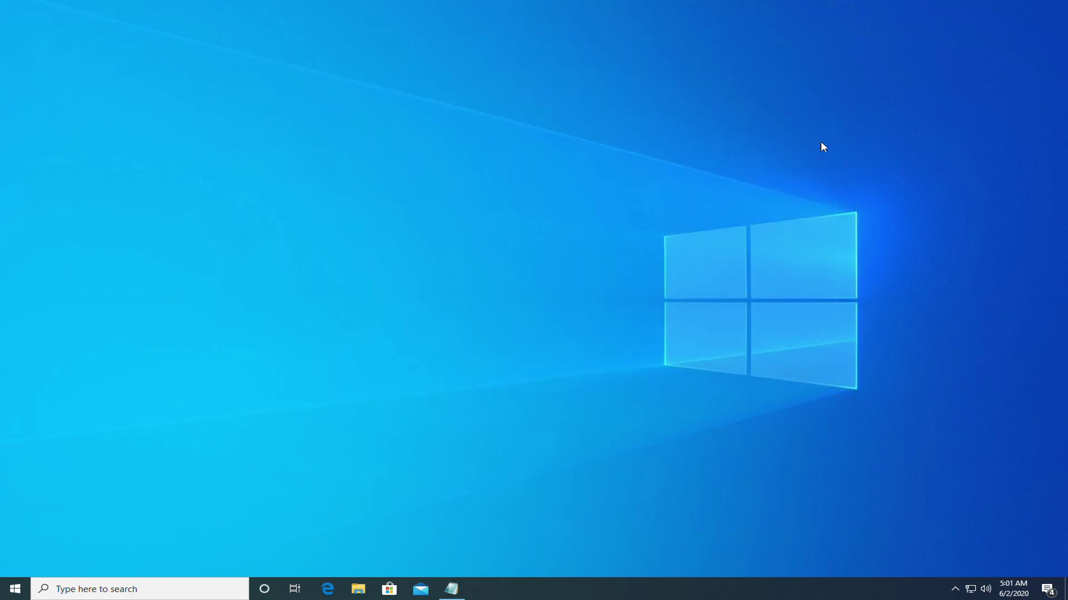